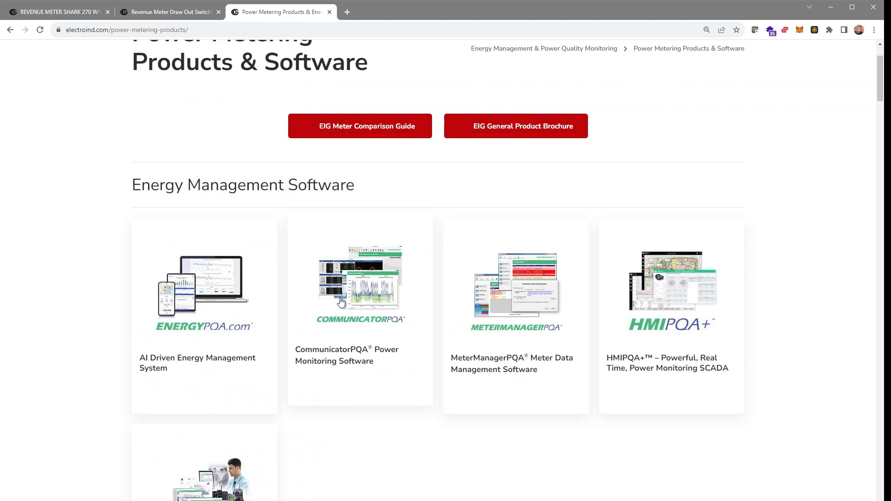
Open the CommunicatorPQA product page on electroind.com and download the ComPQA Pro software.
{"action": "left_click", "coordinate": [341, 302]}
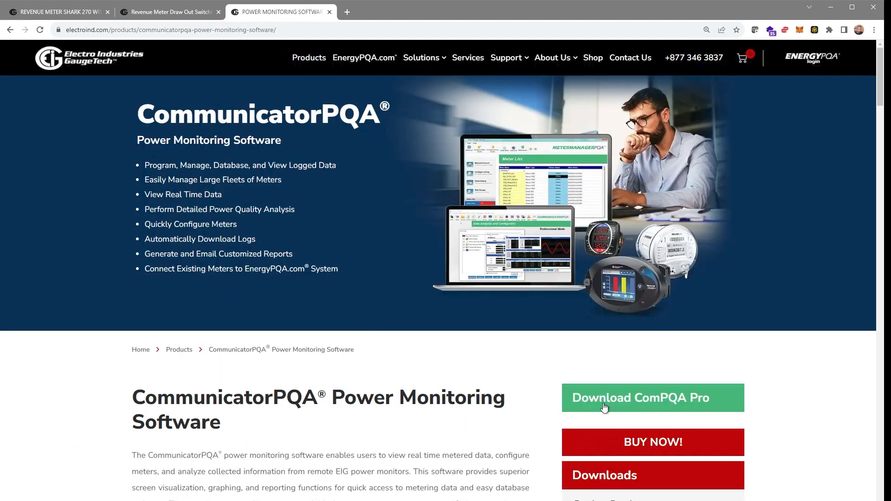
{"action": "left_click", "coordinate": [604, 407]}
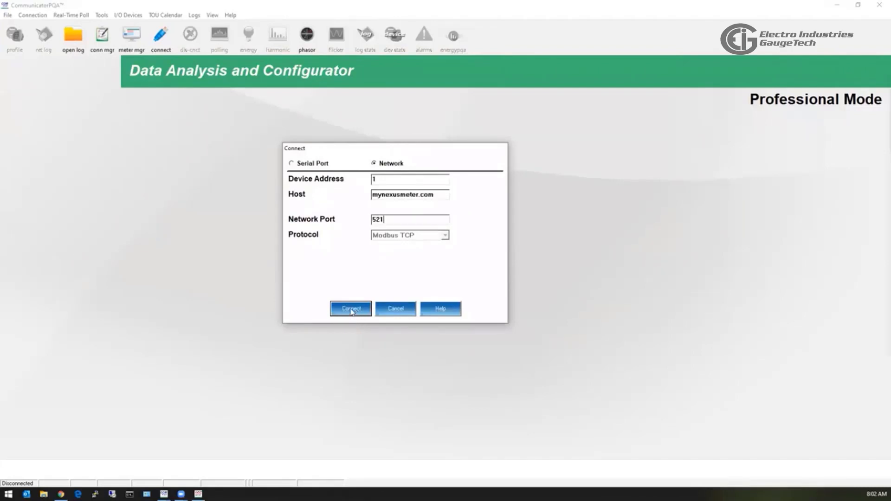
Connect to the Shark 270 over the network, log in with the meter's username and password, and dismiss both status dialogs.
{"action": "left_click", "coordinate": [351, 310]}
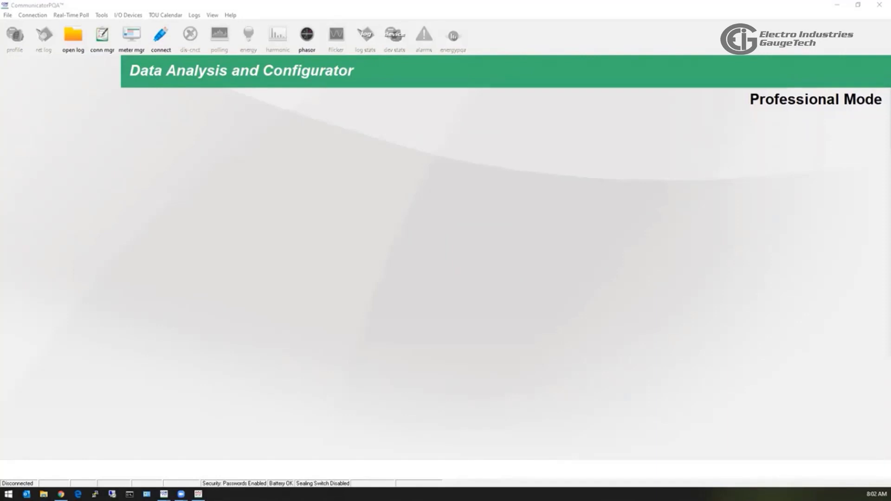
{"action": "type", "text": "re"}
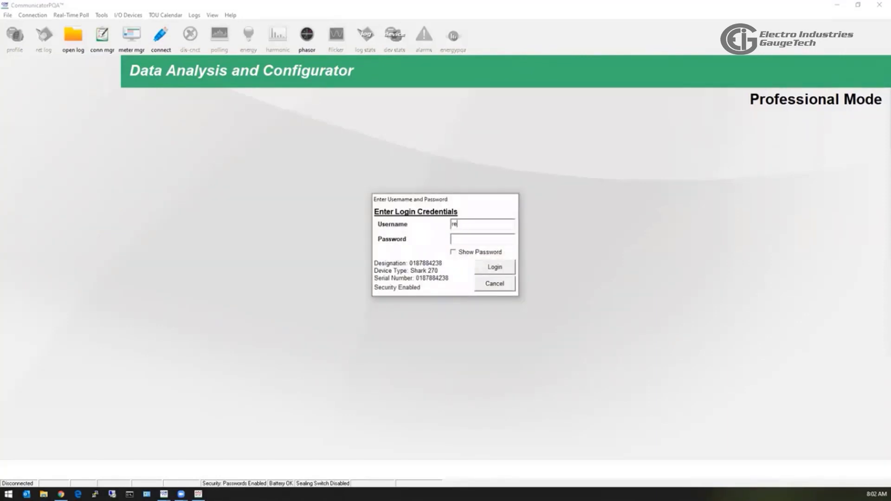
{"action": "type", "text": "ader"}
{"action": "type", "text": "**"}
{"action": "key", "text": "BackSpace"}
{"action": "type", "text": "***"}
{"action": "key", "text": "Return"}
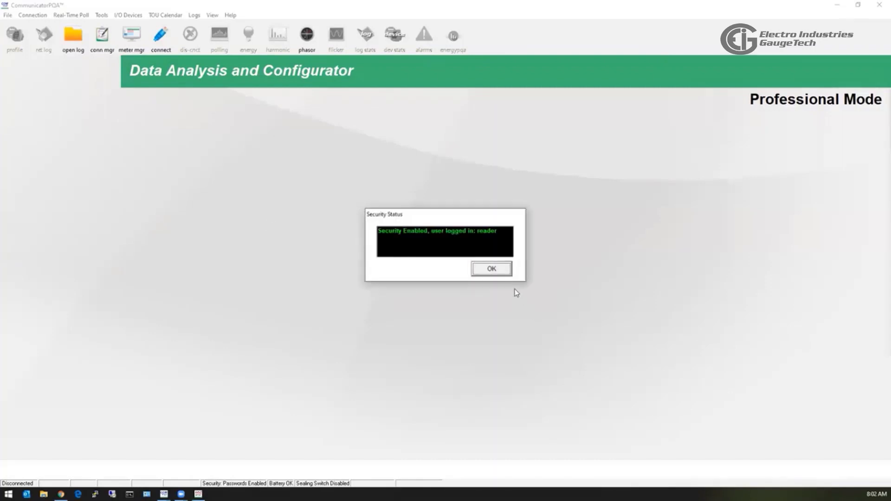
{"action": "left_click", "coordinate": [491, 272]}
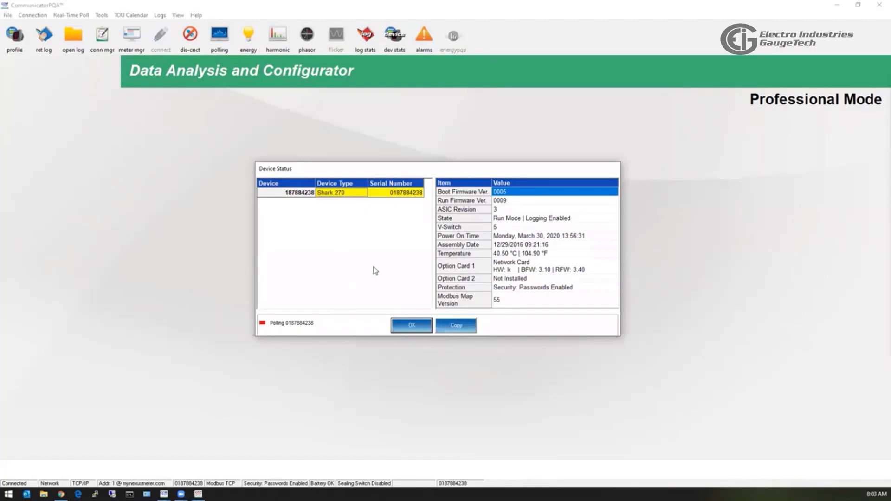
{"action": "left_click", "coordinate": [412, 326]}
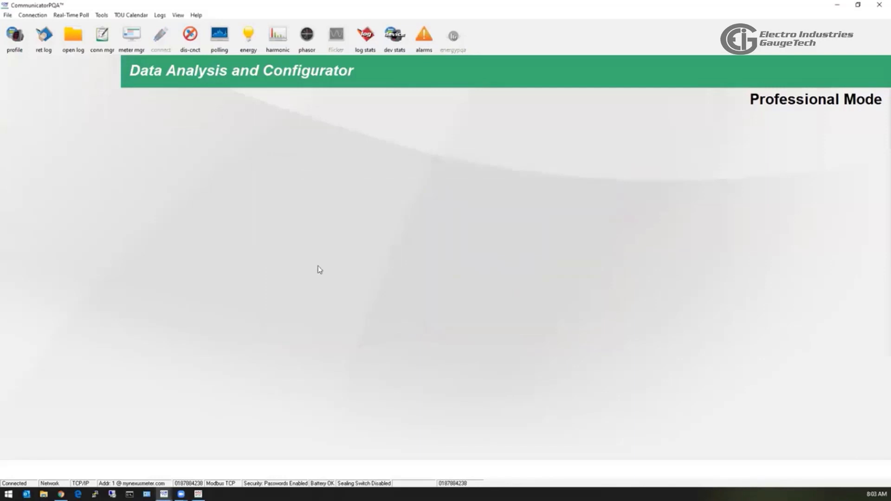
Open the Shark 270 device profile editor and show its DNP3 Configuration general settings.
{"action": "left_click", "coordinate": [12, 50]}
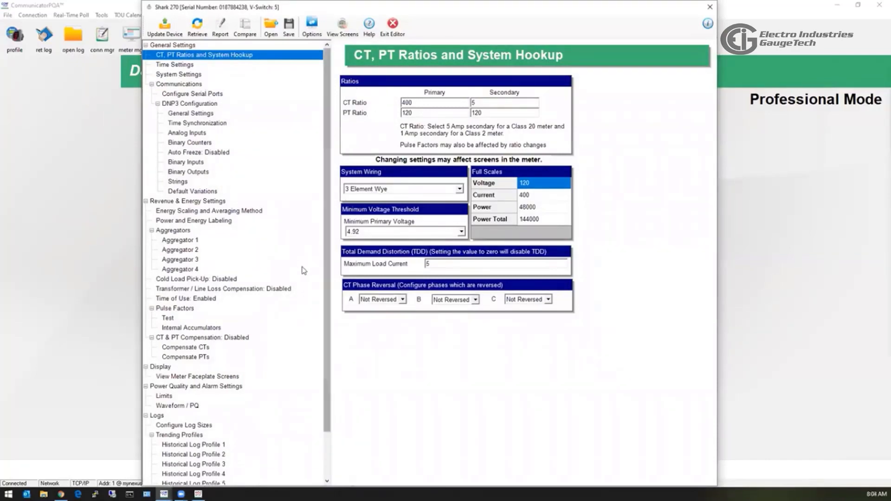
{"action": "left_click", "coordinate": [172, 106]}
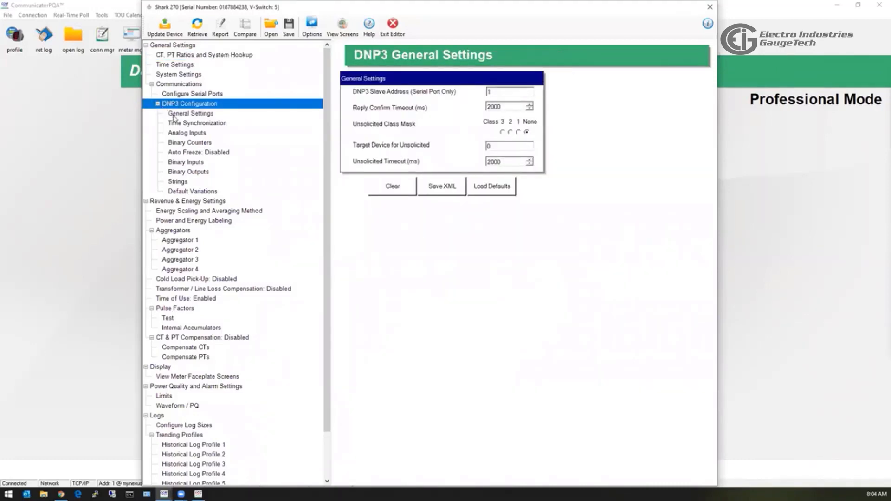
Show the DNP3 Analog Inputs points, inspect point 1's reading list unchanged, then collapse DNP3 Configuration and Communications.
{"action": "left_click", "coordinate": [175, 116]}
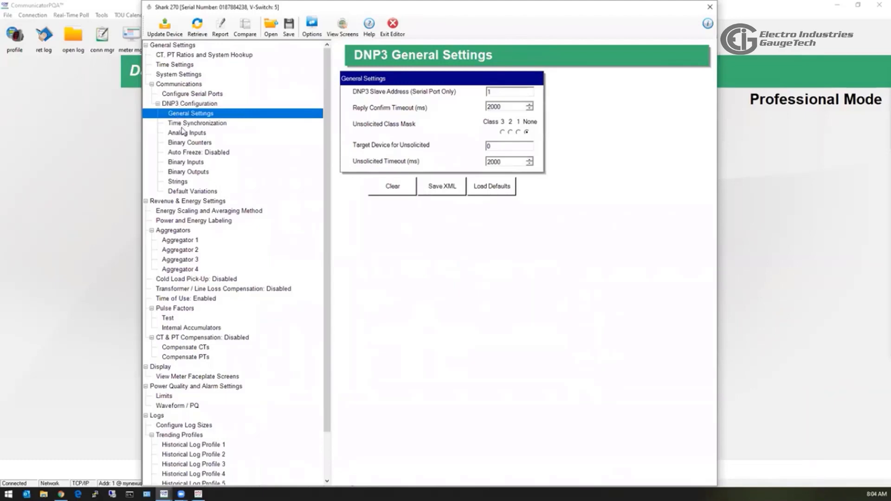
{"action": "left_click", "coordinate": [186, 133]}
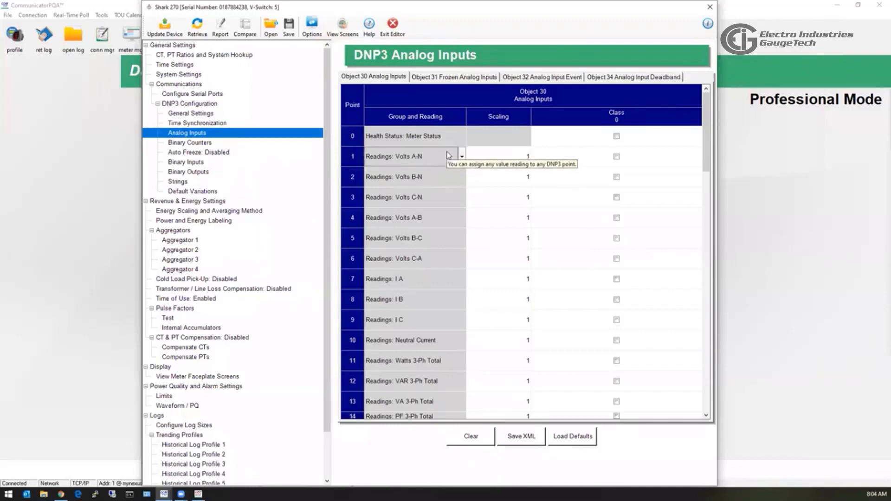
{"action": "left_click", "coordinate": [463, 157]}
{"action": "left_click", "coordinate": [462, 156]}
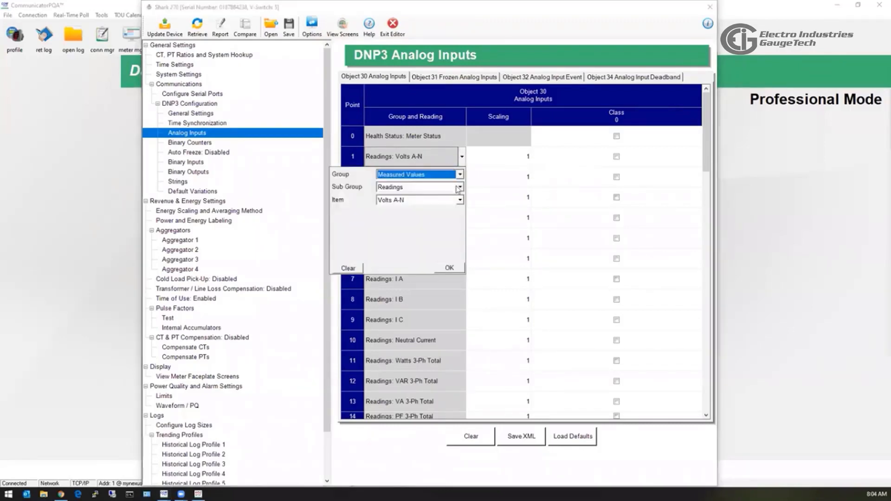
{"action": "left_click", "coordinate": [460, 200]}
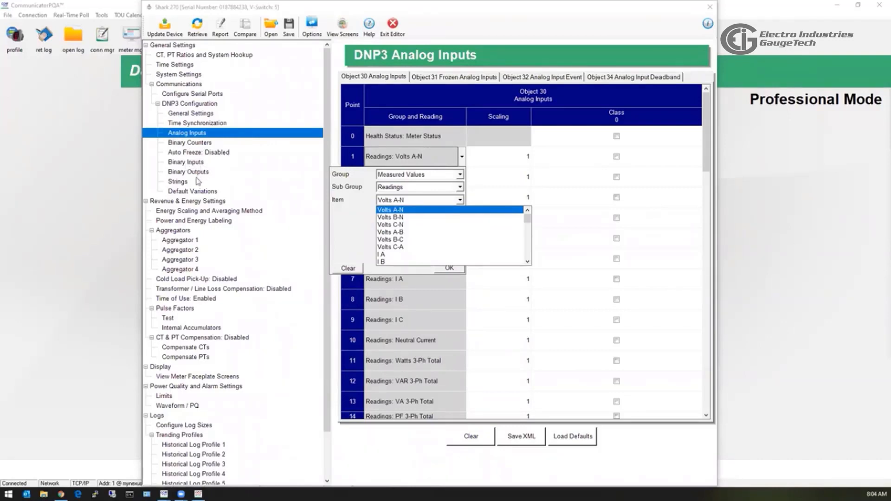
{"action": "left_click", "coordinate": [158, 104]}
{"action": "left_click", "coordinate": [157, 103]}
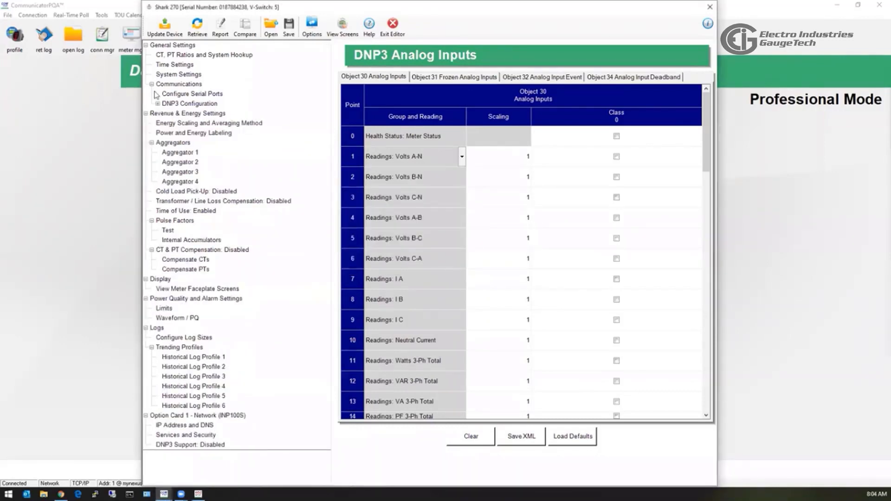
{"action": "left_click", "coordinate": [152, 84]}
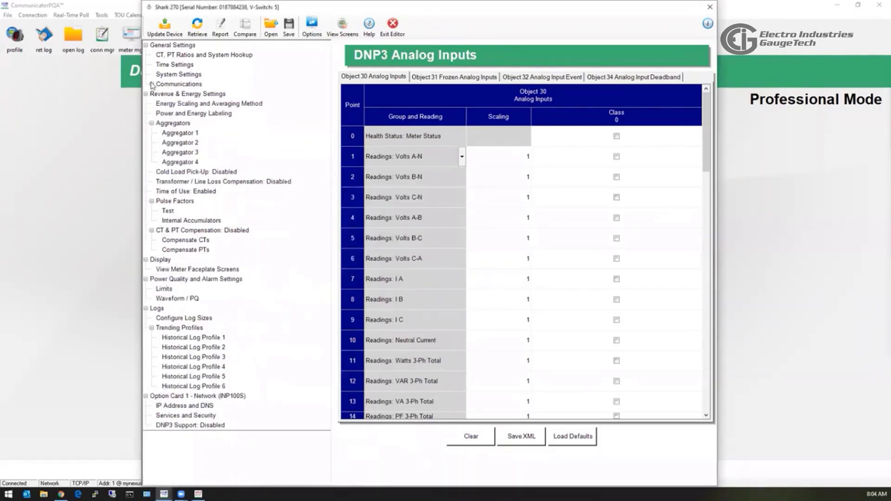
Show the CT, PT Ratios and System Hookup page of the profile.
{"action": "left_click", "coordinate": [168, 55]}
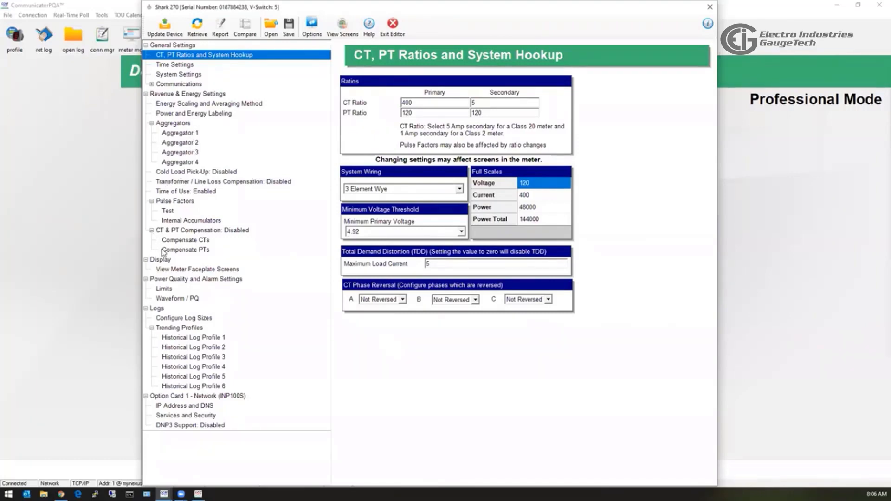
Review Energy Scaling and Power and Energy Labeling pages, leaving W/Wh unchanged, then show Aggregator 1.
{"action": "left_click", "coordinate": [181, 134]}
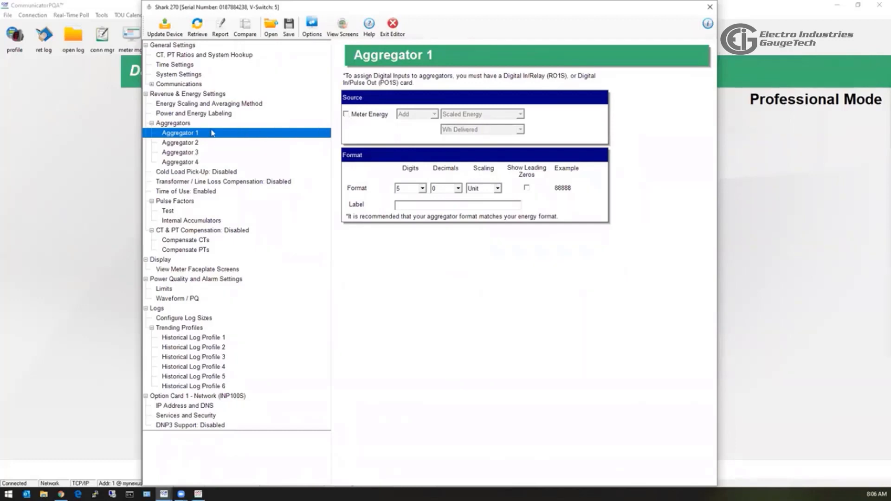
{"action": "left_click", "coordinate": [208, 105]}
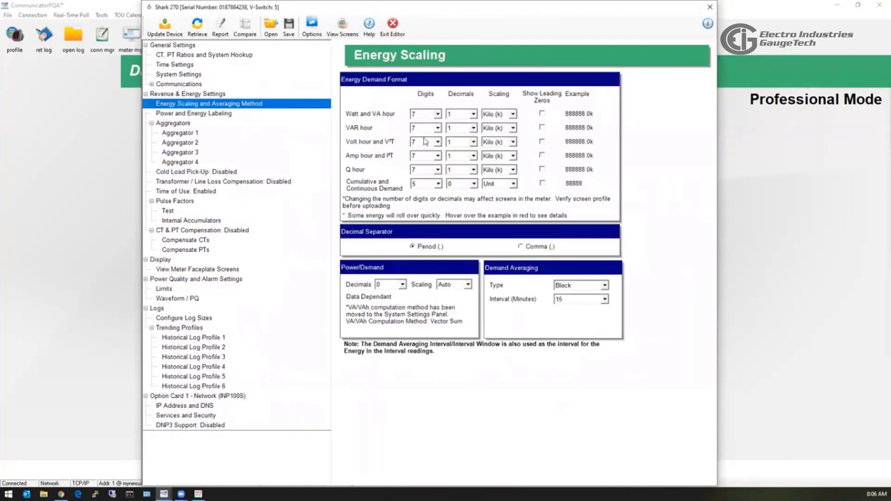
{"action": "left_click", "coordinate": [208, 116]}
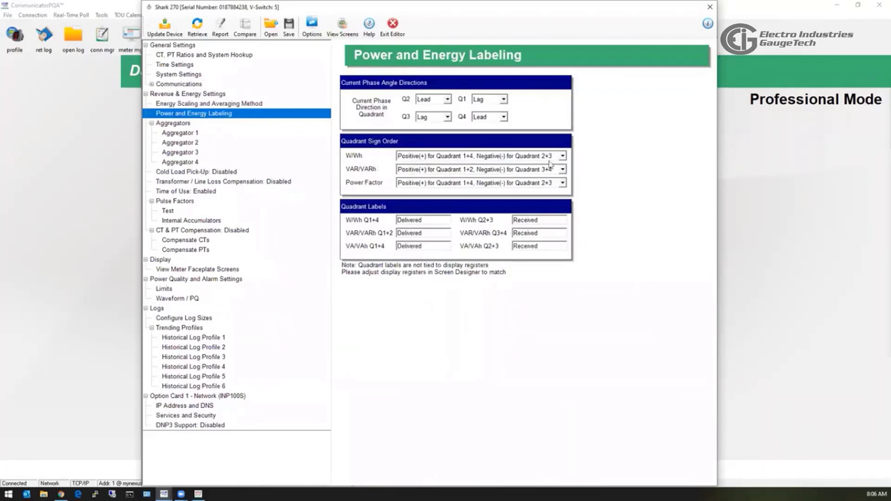
{"action": "left_click", "coordinate": [562, 156]}
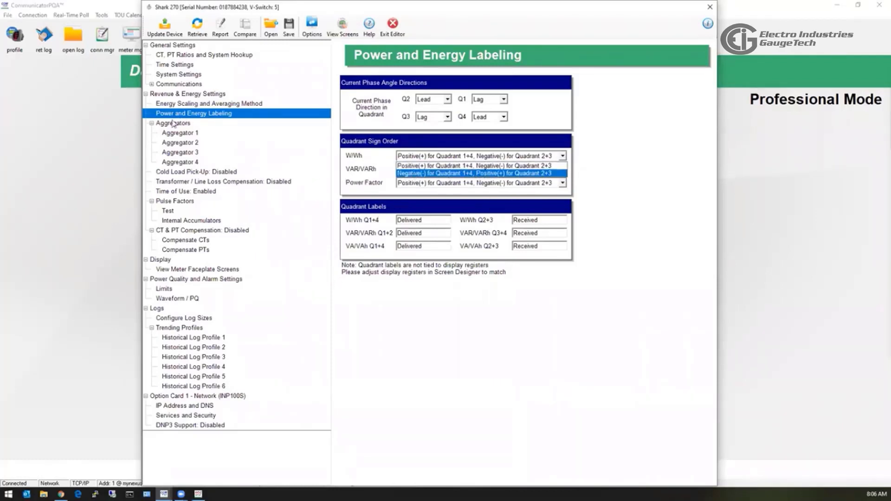
{"action": "left_click", "coordinate": [152, 125]}
{"action": "left_click", "coordinate": [153, 125]}
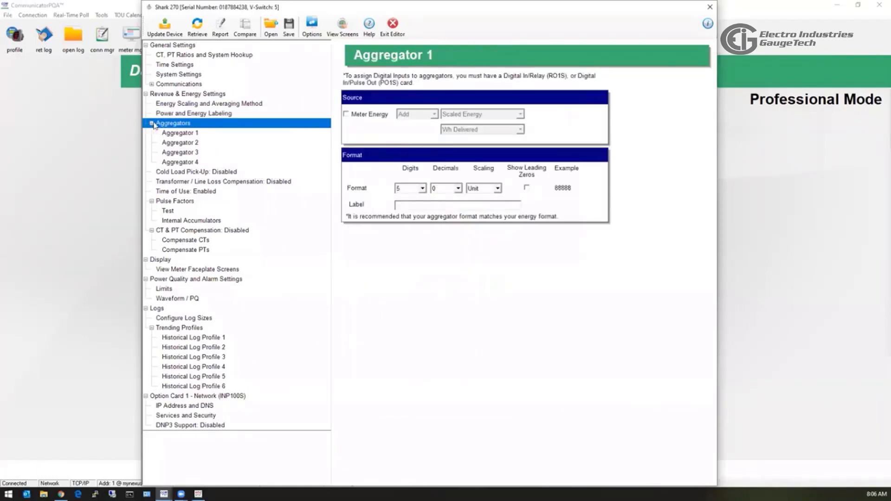
Set Transformer / Line Loss Compensation to Both Fe and Cu losses.
{"action": "left_click", "coordinate": [152, 123]}
{"action": "left_click", "coordinate": [168, 134]}
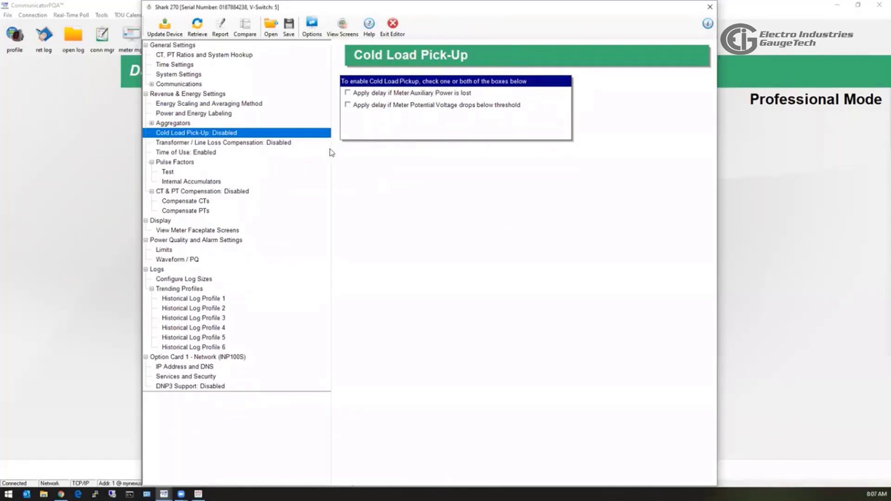
{"action": "left_click", "coordinate": [221, 144]}
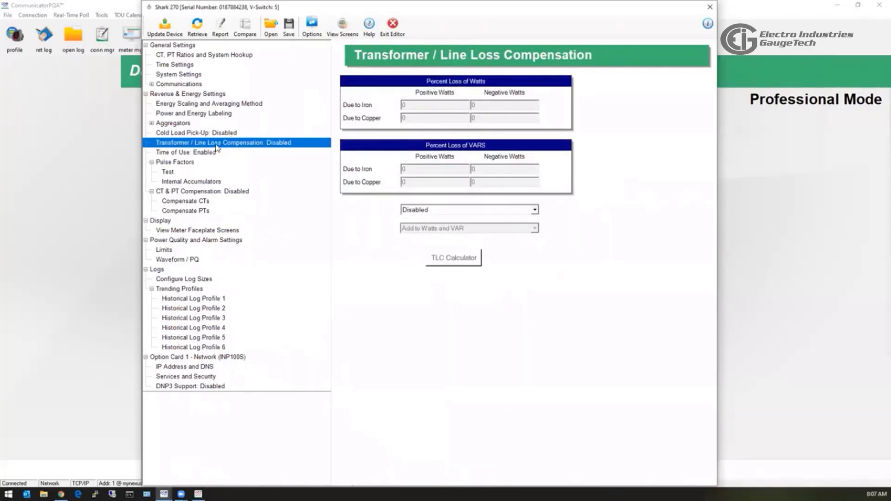
{"action": "left_click", "coordinate": [535, 209]}
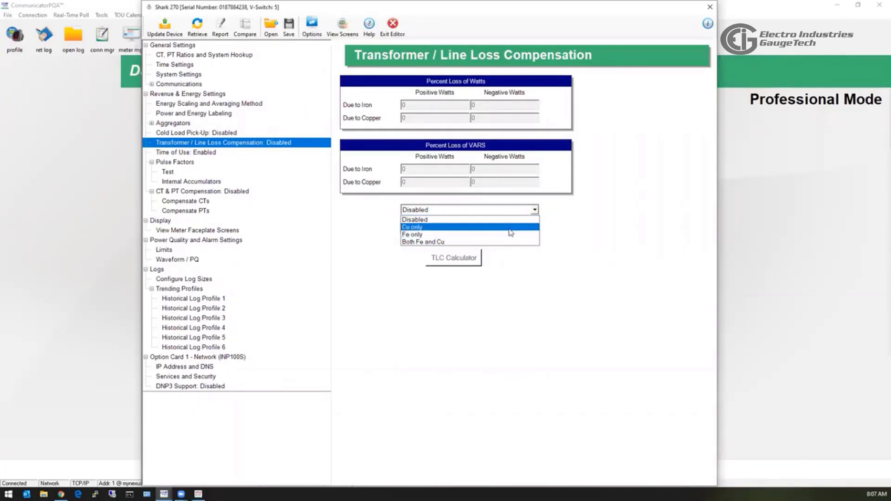
{"action": "left_click", "coordinate": [516, 242]}
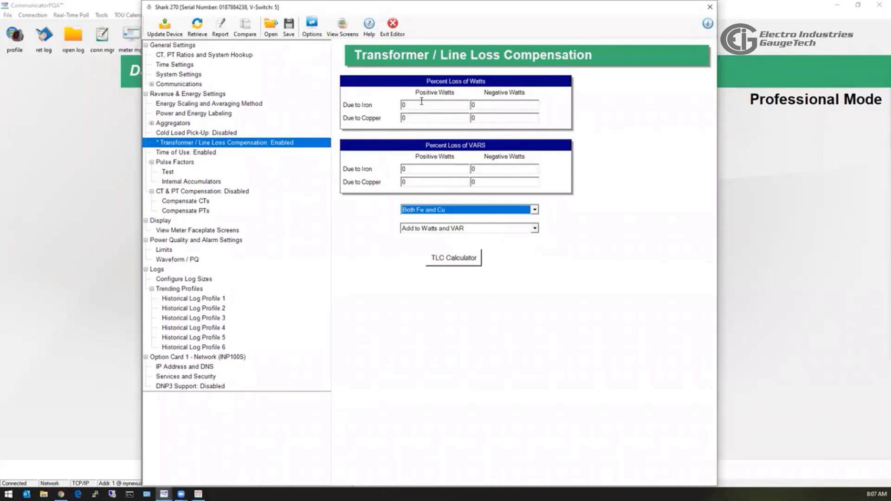
{"action": "left_click", "coordinate": [212, 155]}
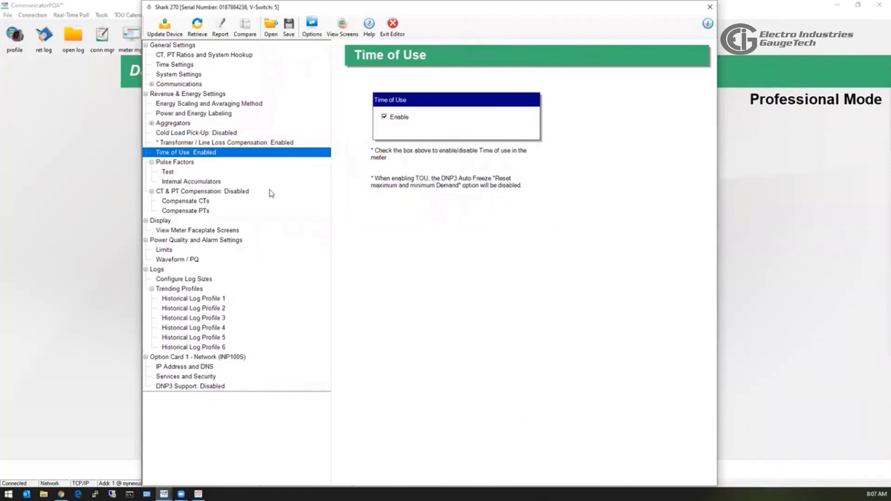
Tick Enable CT PT Compensation in Meter on the CT & PT Compensation page.
{"action": "left_click", "coordinate": [179, 175]}
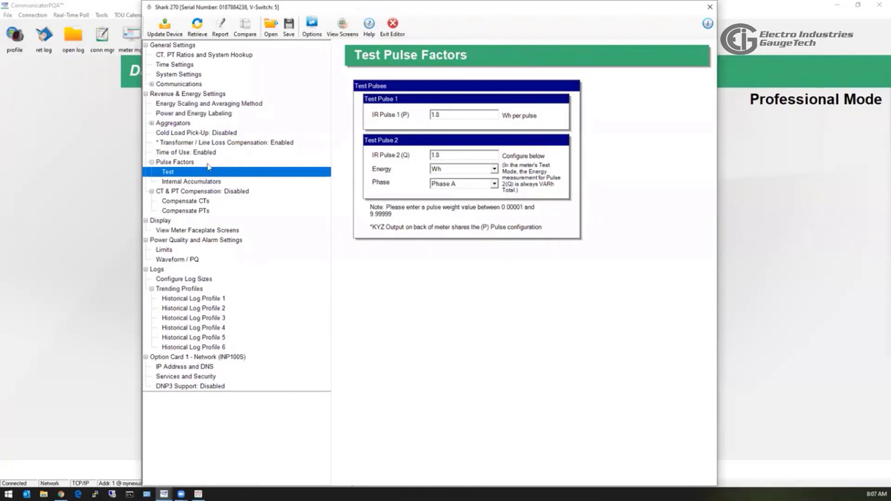
{"action": "left_click", "coordinate": [152, 162]}
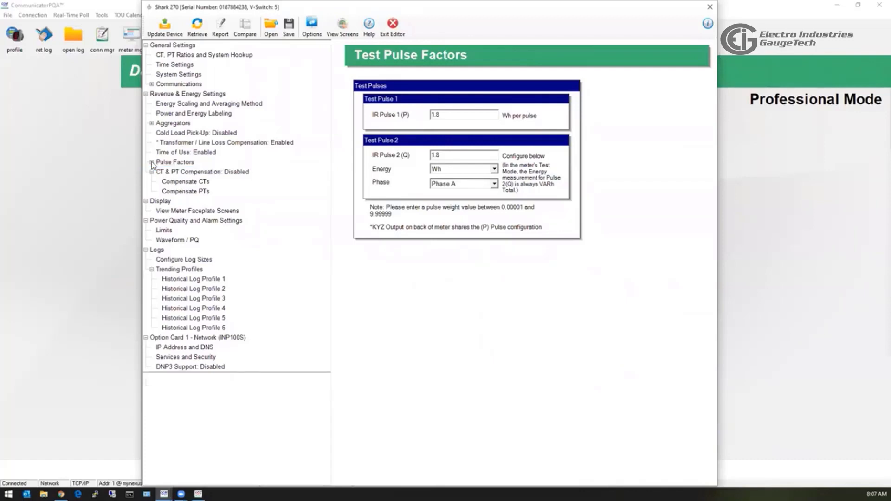
{"action": "left_click", "coordinate": [174, 173]}
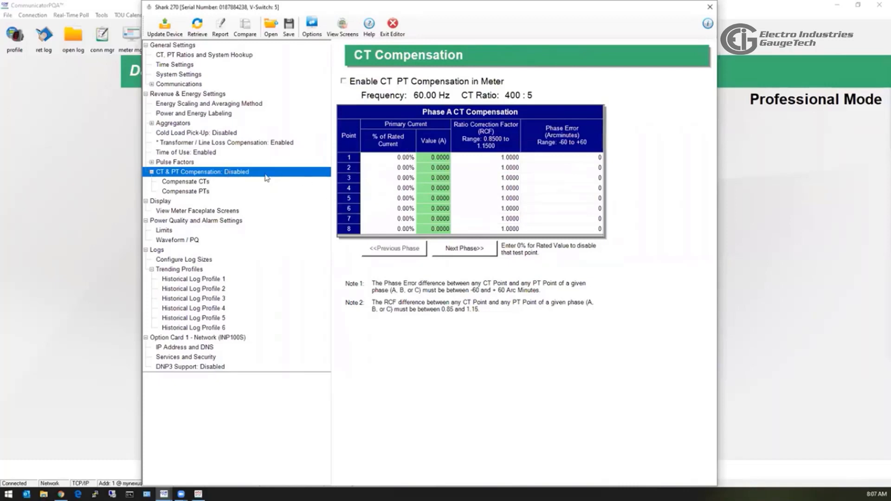
{"action": "left_click", "coordinate": [344, 81]}
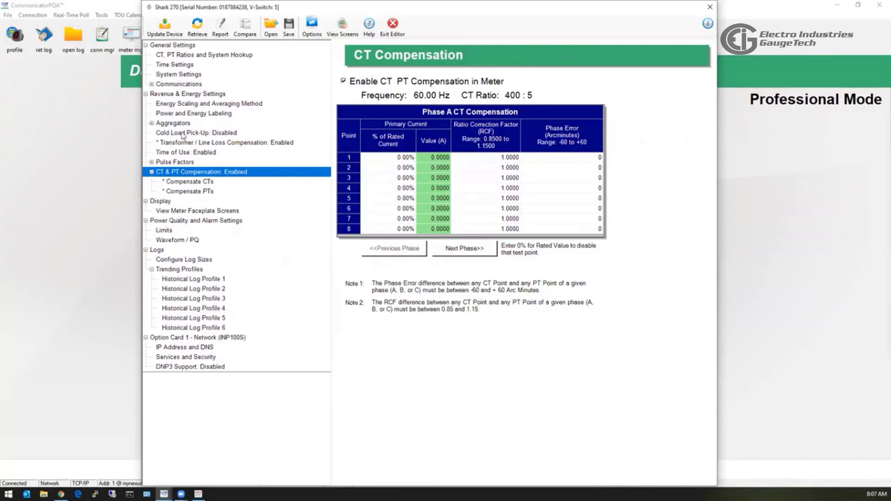
{"action": "left_click", "coordinate": [146, 94]}
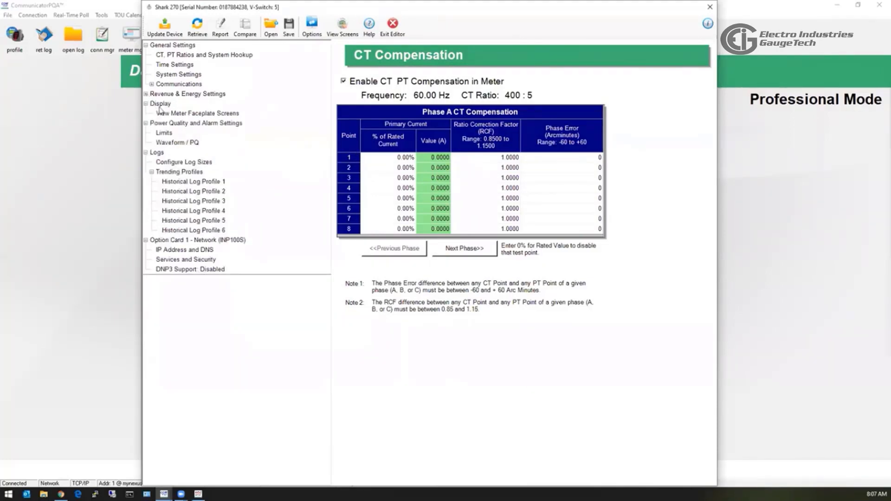
On the Limits page, assign limit 8 to Max/Min Demand Maximums: Volts A-N.
{"action": "left_click", "coordinate": [194, 126]}
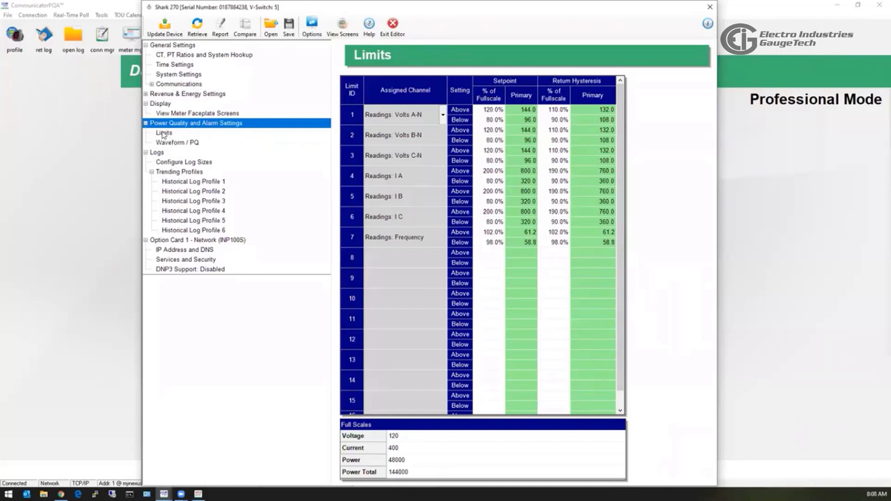
{"action": "left_click", "coordinate": [169, 146]}
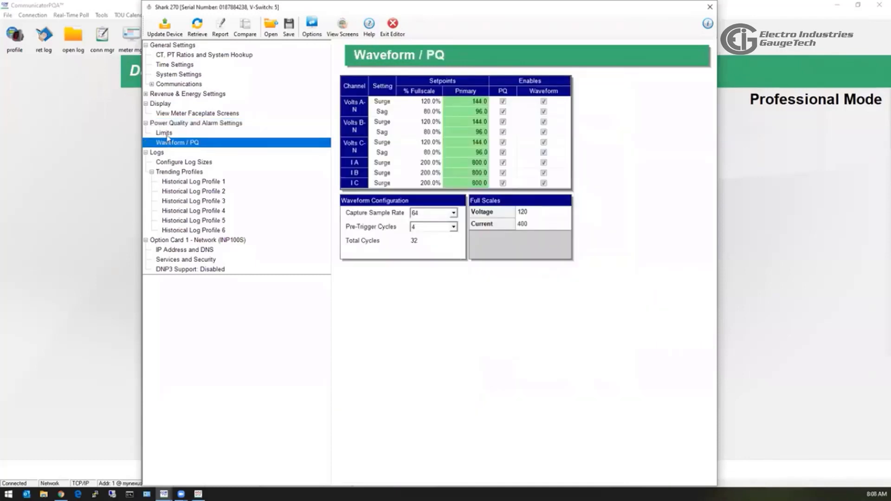
{"action": "left_click", "coordinate": [166, 135]}
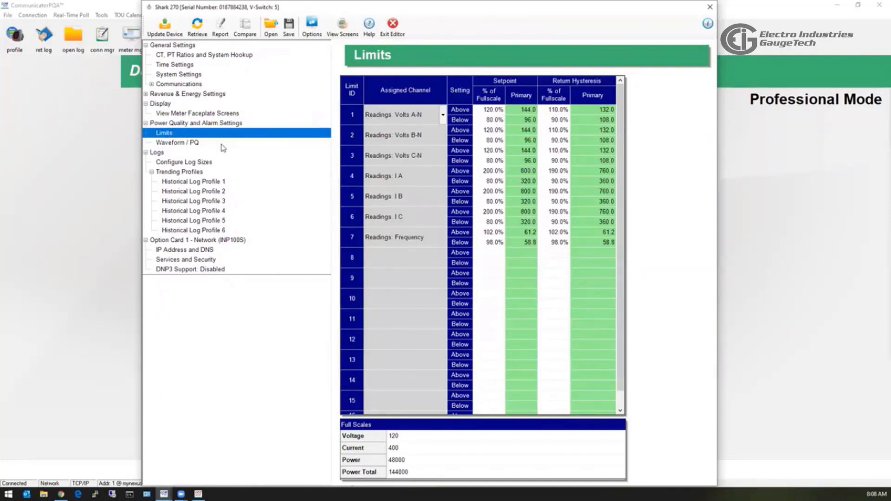
{"action": "left_click", "coordinate": [421, 258]}
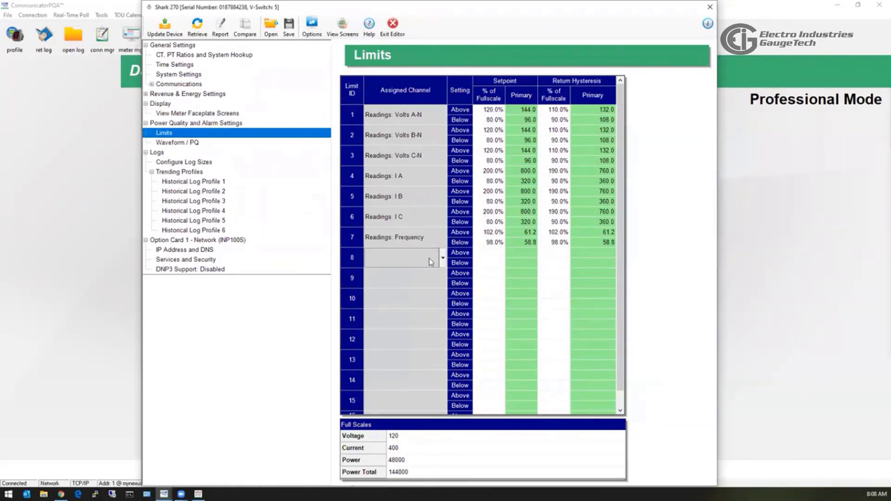
{"action": "left_click", "coordinate": [443, 259]}
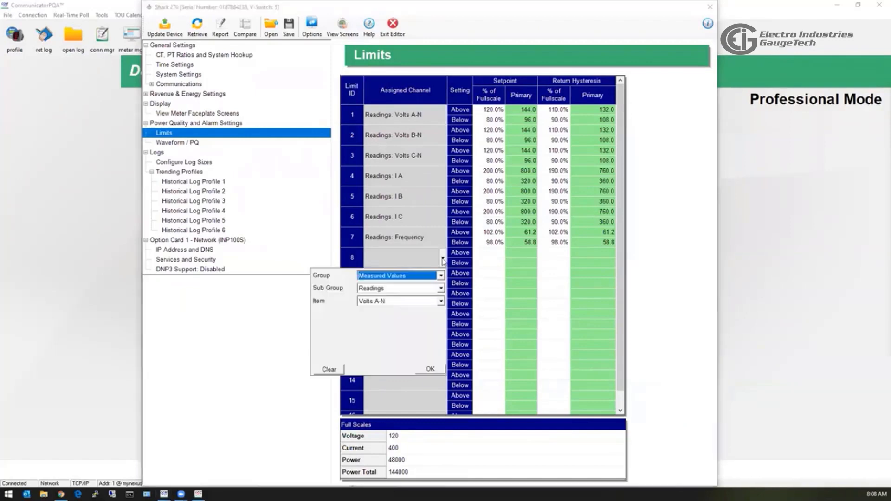
{"action": "left_click", "coordinate": [442, 277]}
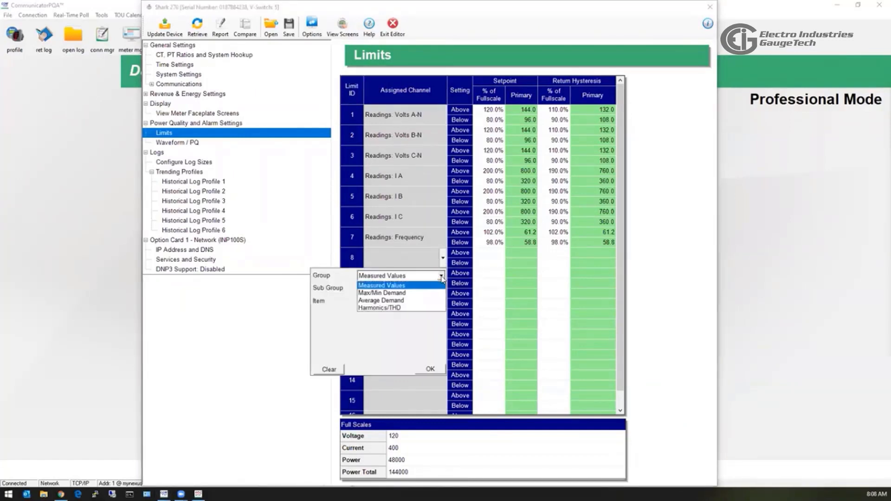
{"action": "left_click", "coordinate": [425, 292]}
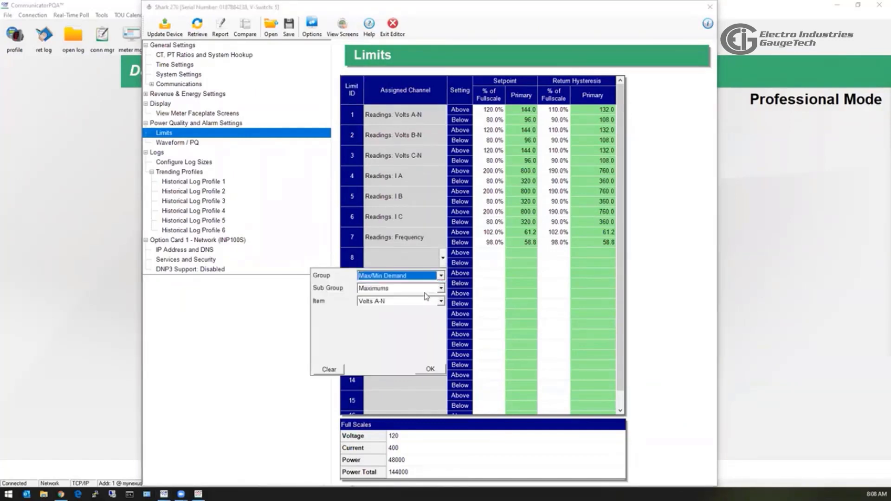
{"action": "left_click", "coordinate": [431, 369]}
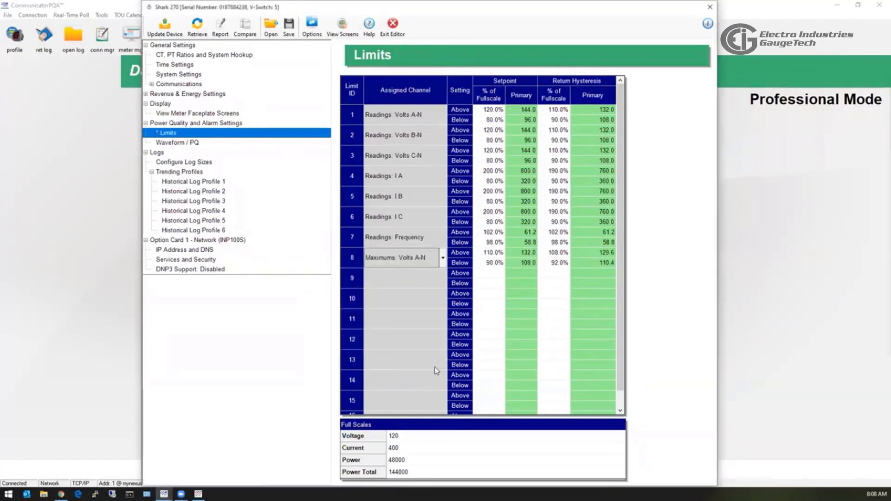
Raise limit 8's Above setpoint to 130%.
{"action": "left_click", "coordinate": [491, 253]}
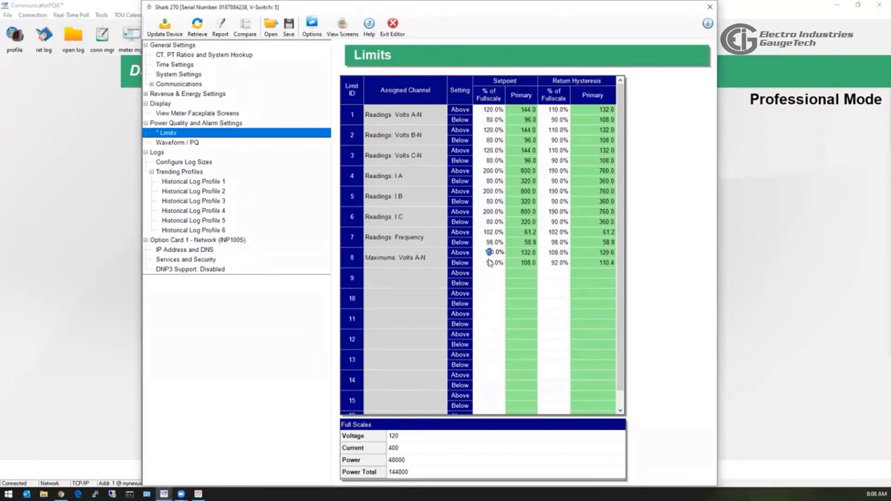
{"action": "type", "text": "3"}
{"action": "left_click", "coordinate": [417, 273]}
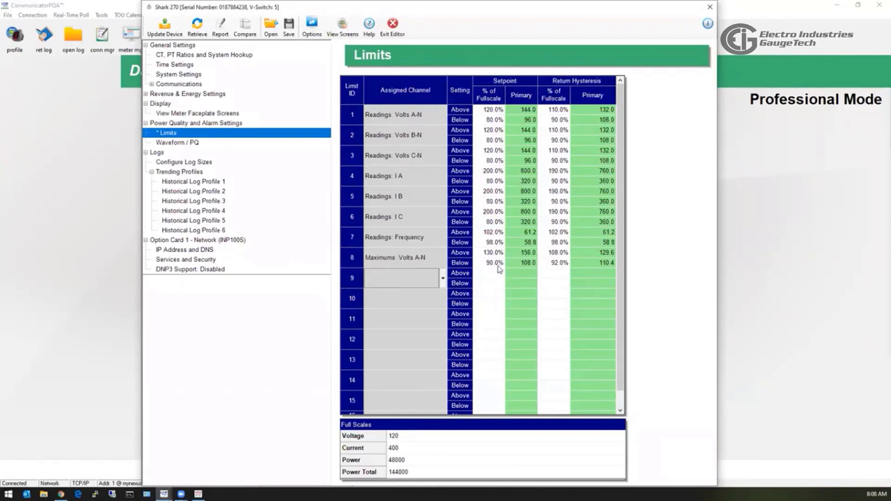
On the Waveform / PQ page, try capture sample rate 128, then return it to 64.
{"action": "left_click", "coordinate": [190, 144]}
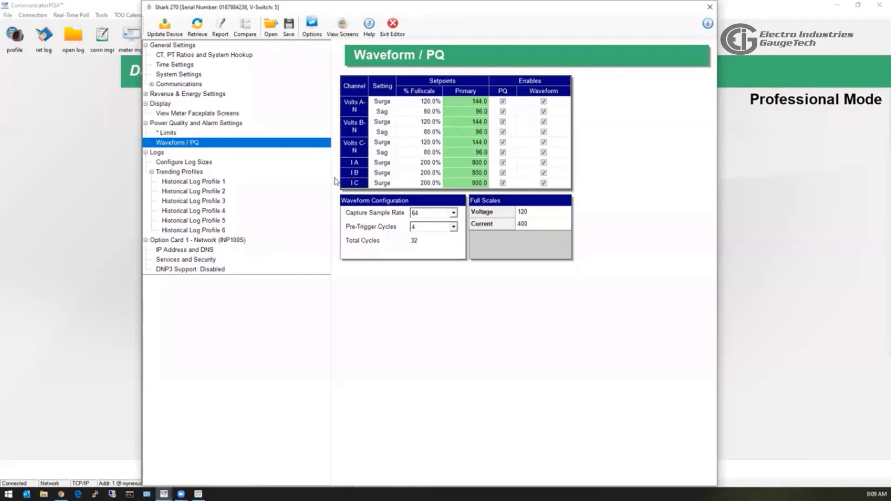
{"action": "left_click", "coordinate": [453, 214]}
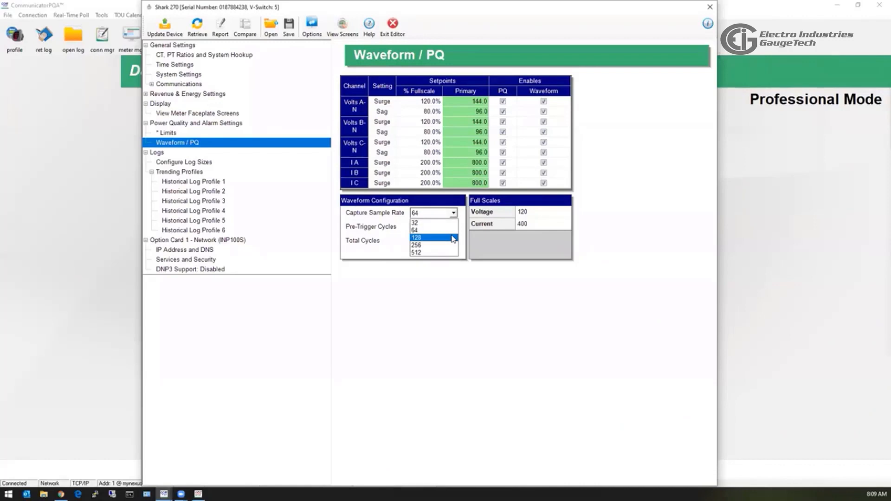
{"action": "left_click", "coordinate": [453, 238]}
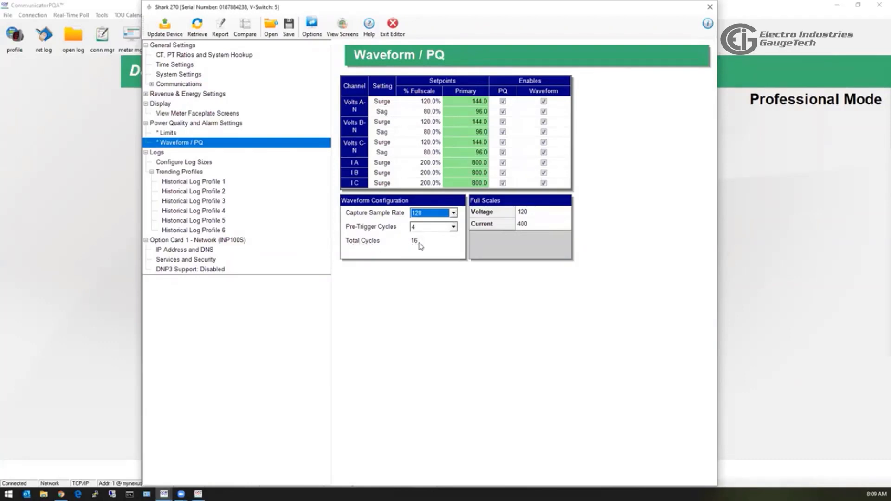
{"action": "left_click", "coordinate": [454, 213]}
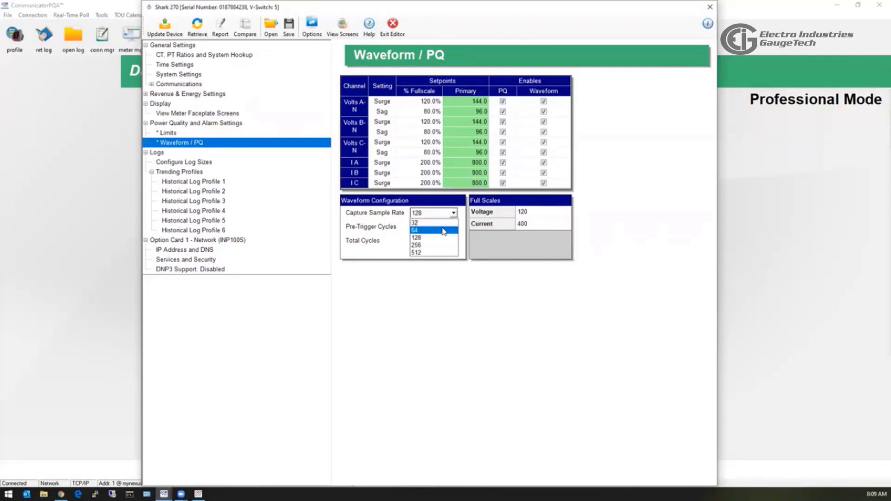
{"action": "left_click", "coordinate": [443, 231]}
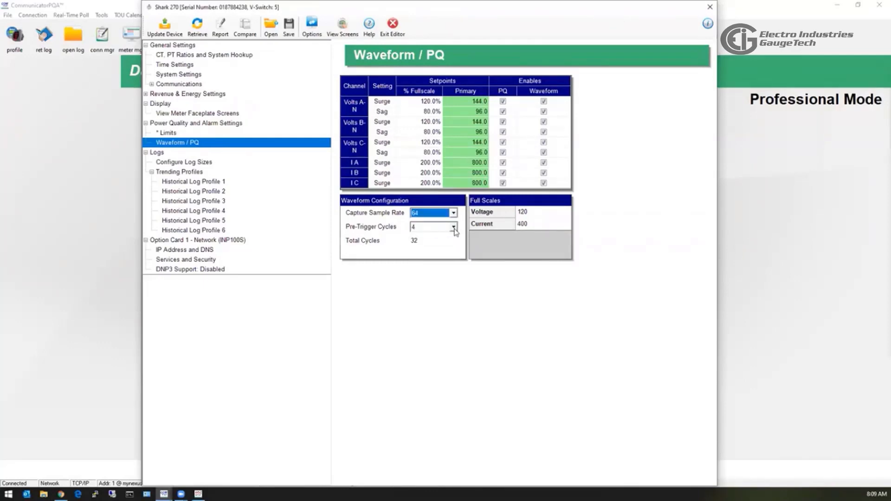
Choose 5 in the Pre-Trigger Cycles dropdown for waveform capture.
{"action": "left_click", "coordinate": [454, 228]}
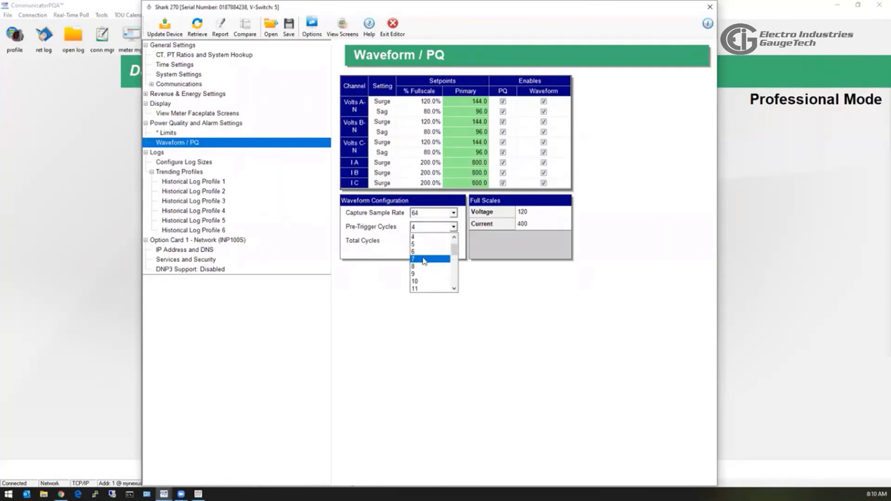
{"action": "scroll", "coordinate": [429, 259], "scroll_direction": "up", "scroll_amount": 1}
{"action": "left_click", "coordinate": [440, 261]}
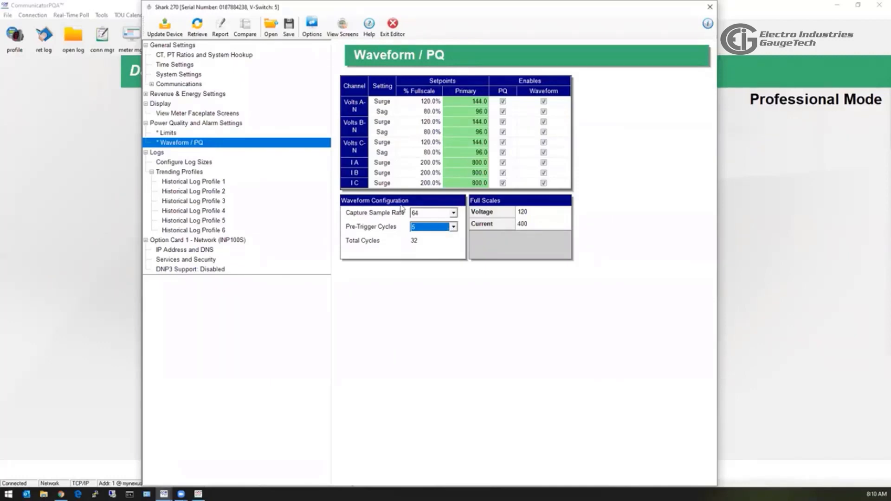
{"action": "mouse_move", "coordinate": [185, 144]}
Resize Historical log 1 to 59 months and waveform storage to 290 captures, then view Historical Log Profile 1.
{"action": "left_click", "coordinate": [180, 163]}
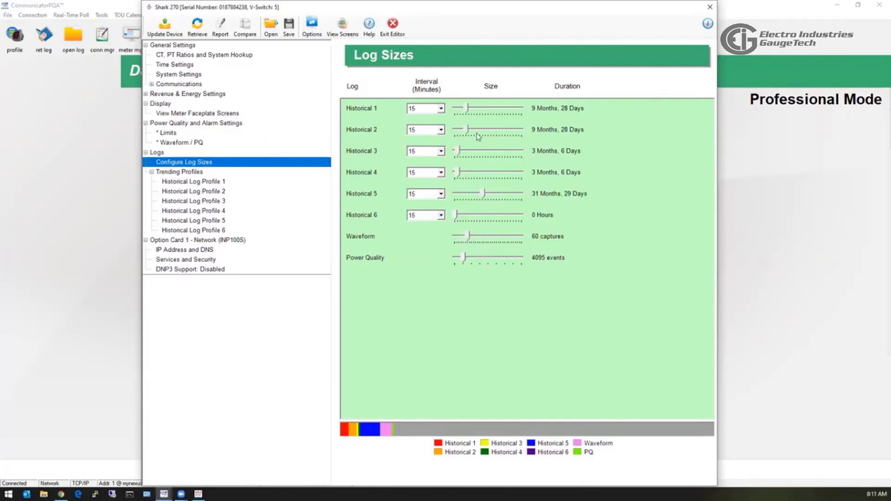
{"action": "left_click_drag", "start_coordinate": [468, 112], "coordinate": [527, 116]}
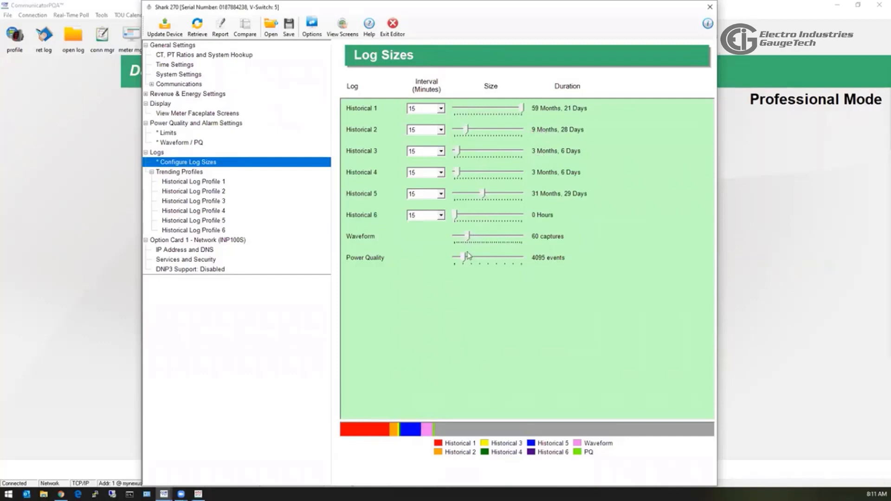
{"action": "left_click_drag", "start_coordinate": [469, 234], "coordinate": [529, 239]}
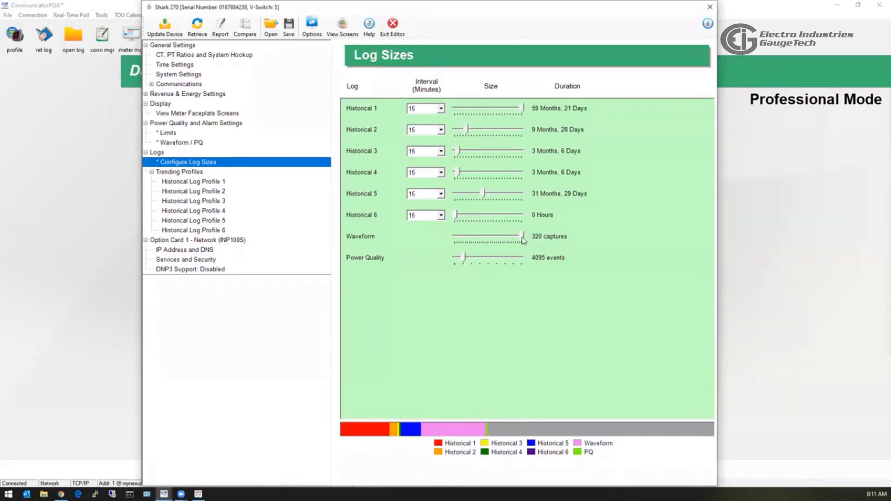
{"action": "left_click_drag", "start_coordinate": [523, 239], "coordinate": [517, 238]}
{"action": "mouse_move", "coordinate": [464, 261]}
{"action": "left_mouse_down"}
{"action": "mouse_move", "coordinate": [494, 260]}
{"action": "mouse_move", "coordinate": [465, 260]}
{"action": "left_mouse_up"}
{"action": "left_click", "coordinate": [211, 182]}
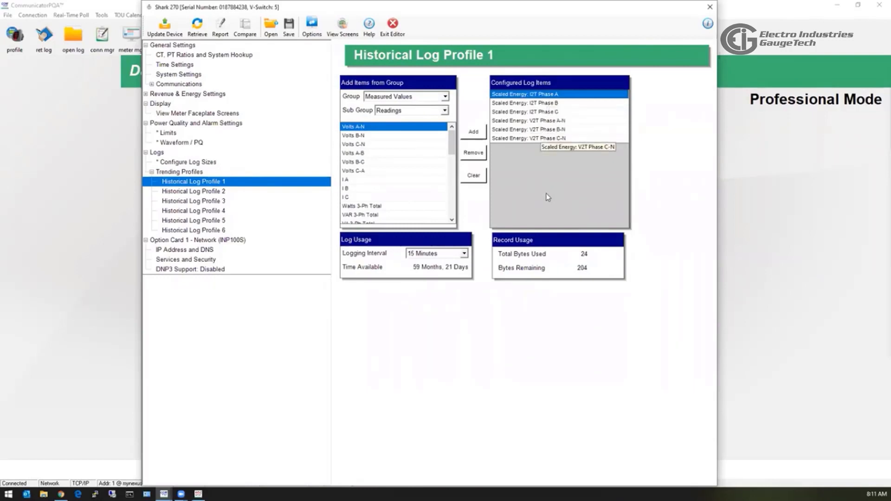
Browse Historical Log Profiles 2, 3, 1, 6 and 5, finishing on the empty profile 6.
{"action": "left_click", "coordinate": [220, 192]}
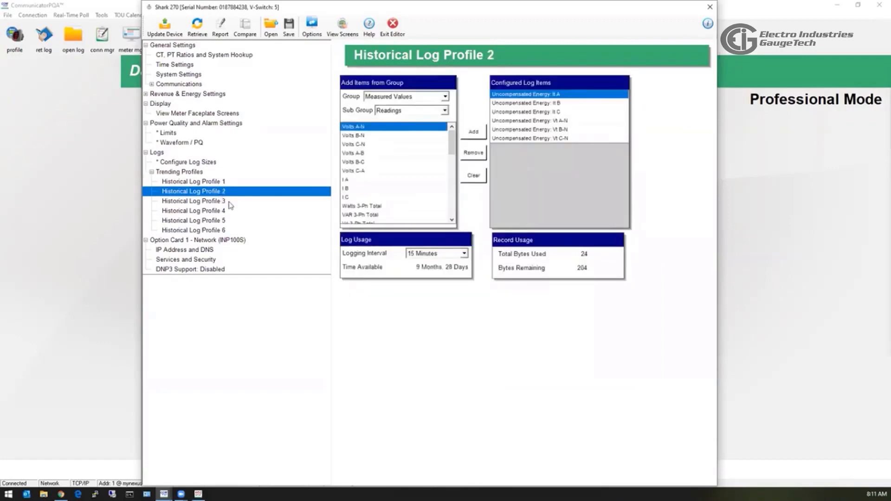
{"action": "left_click", "coordinate": [230, 203]}
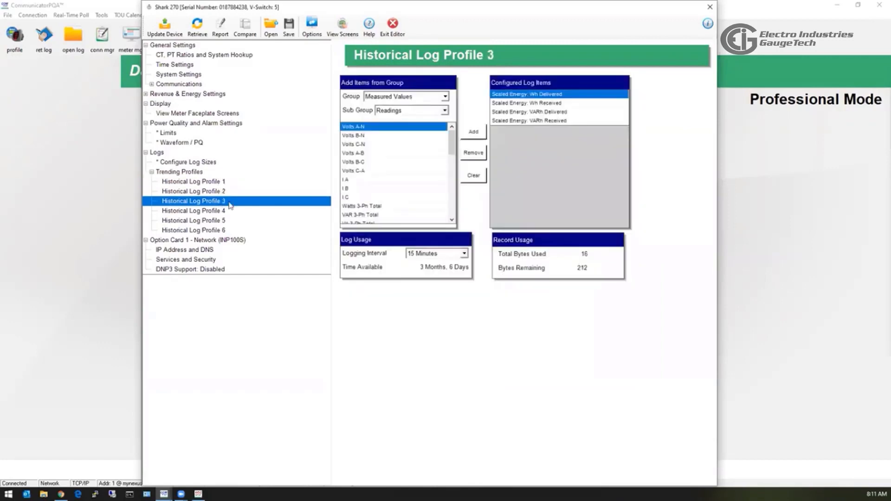
{"action": "left_click", "coordinate": [222, 182]}
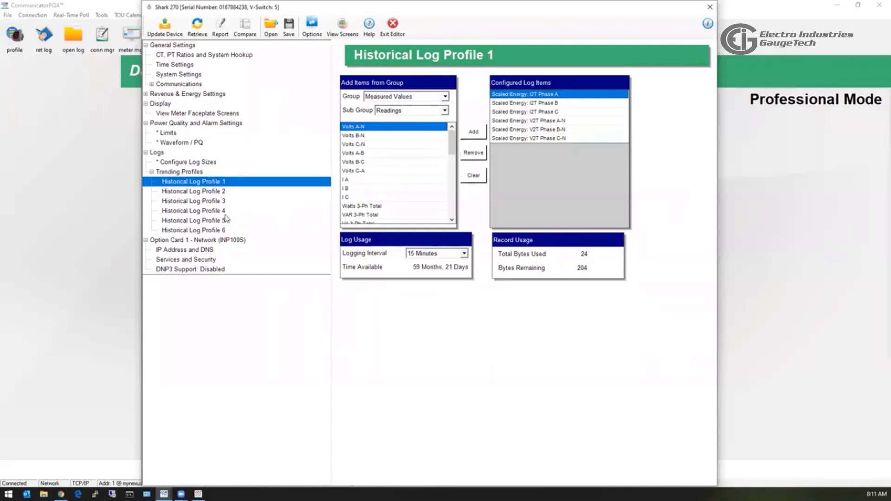
{"action": "left_click", "coordinate": [218, 230]}
{"action": "left_click", "coordinate": [219, 221]}
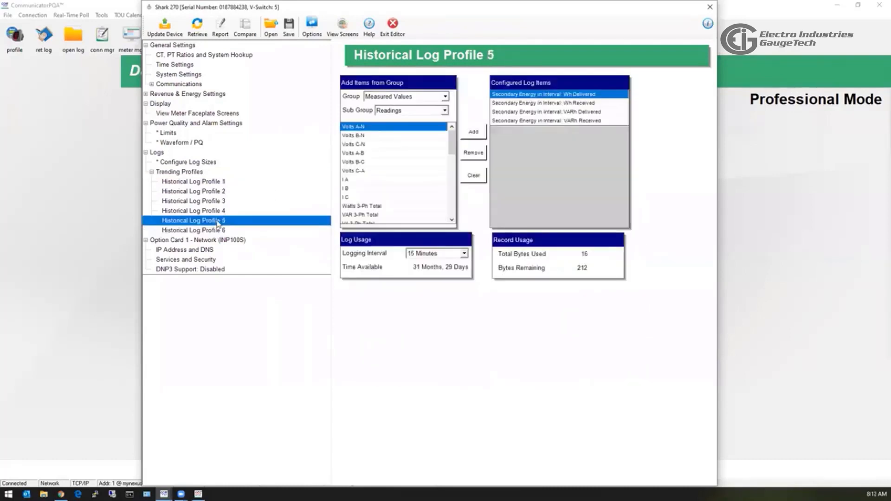
{"action": "left_click", "coordinate": [220, 229]}
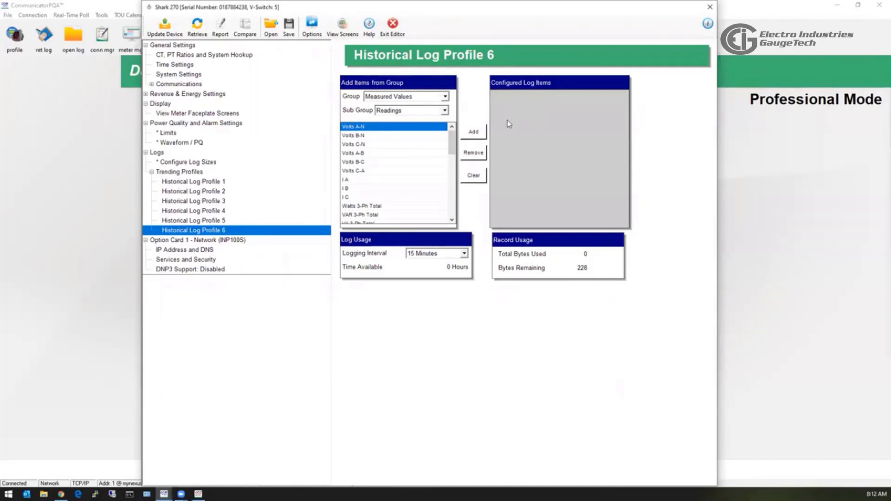
Add Volts A-N to Historical Log Profile 6's logged items.
{"action": "left_click", "coordinate": [370, 144]}
{"action": "left_click", "coordinate": [390, 161]}
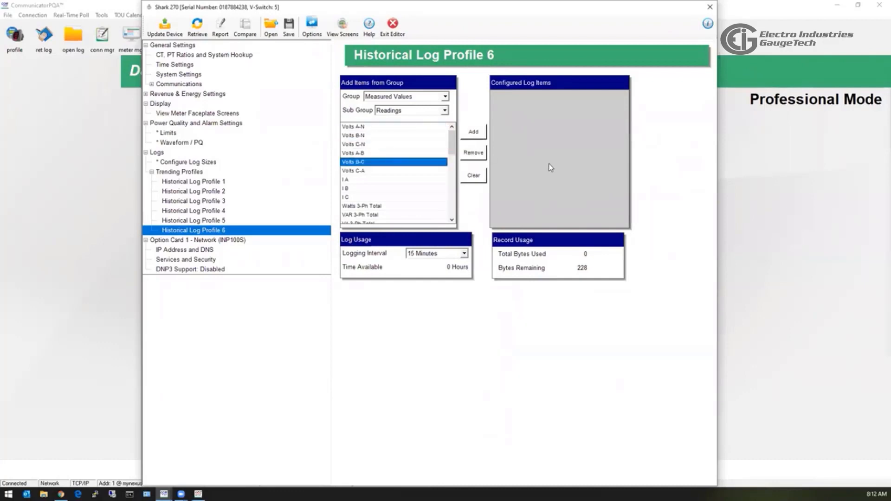
{"action": "left_click", "coordinate": [377, 127]}
{"action": "left_click", "coordinate": [473, 132]}
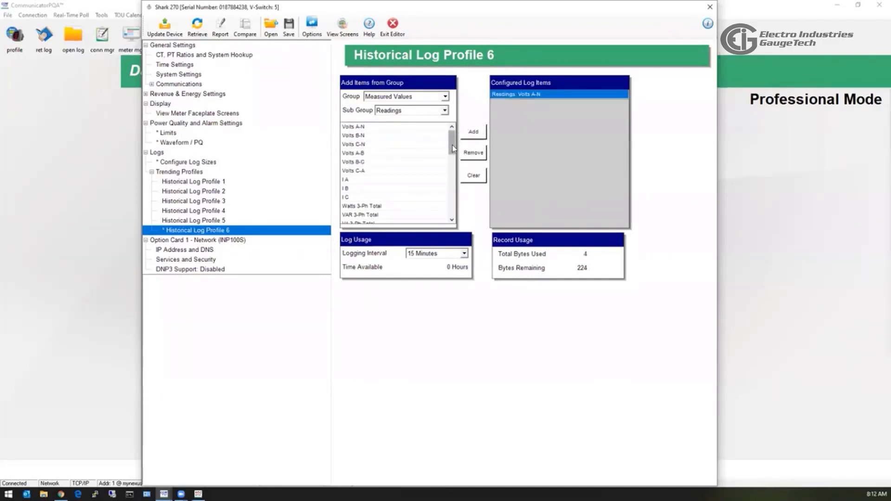
Add Meter On Time from the Meter Status group, then return to Log Sizes.
{"action": "left_click", "coordinate": [444, 96]}
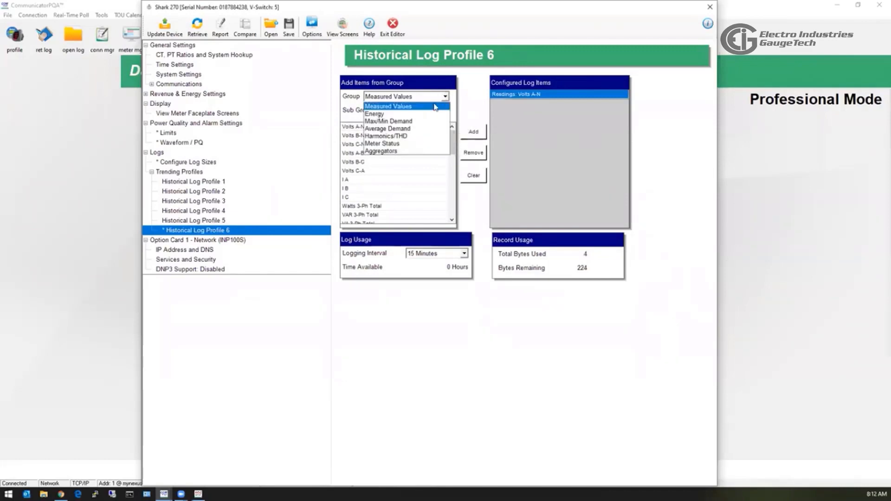
{"action": "left_click", "coordinate": [420, 143]}
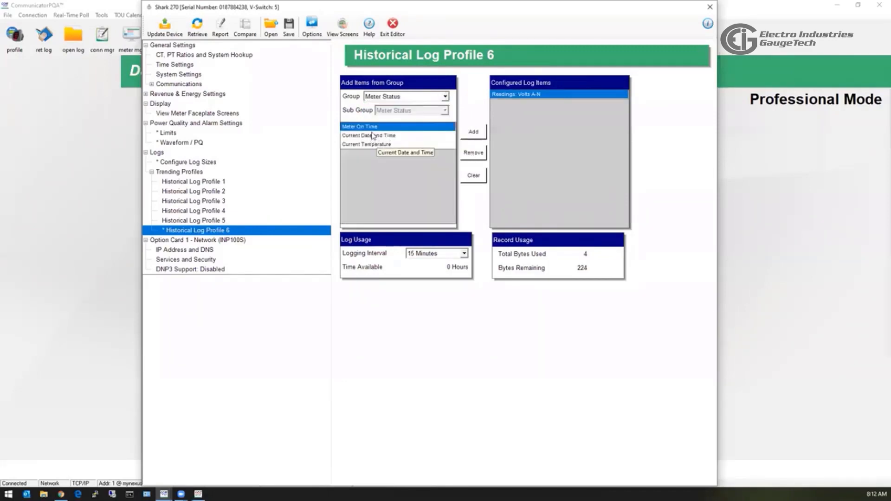
{"action": "double_click", "coordinate": [394, 127]}
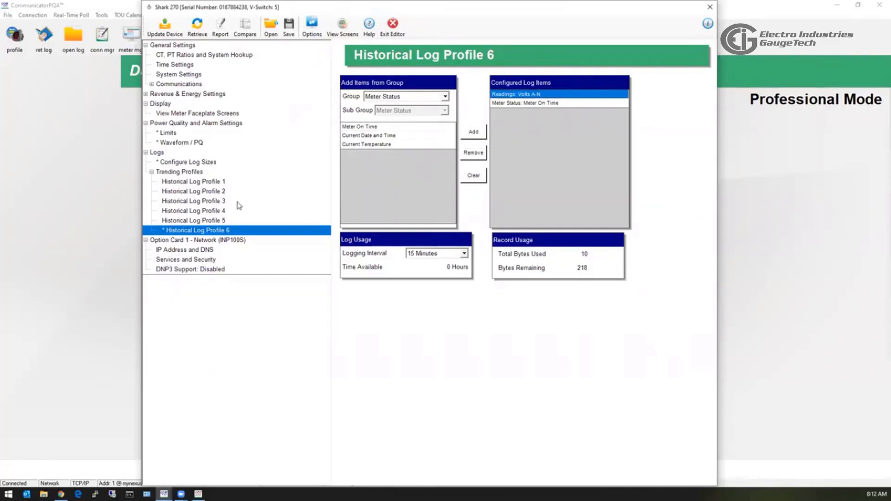
{"action": "left_click", "coordinate": [189, 163]}
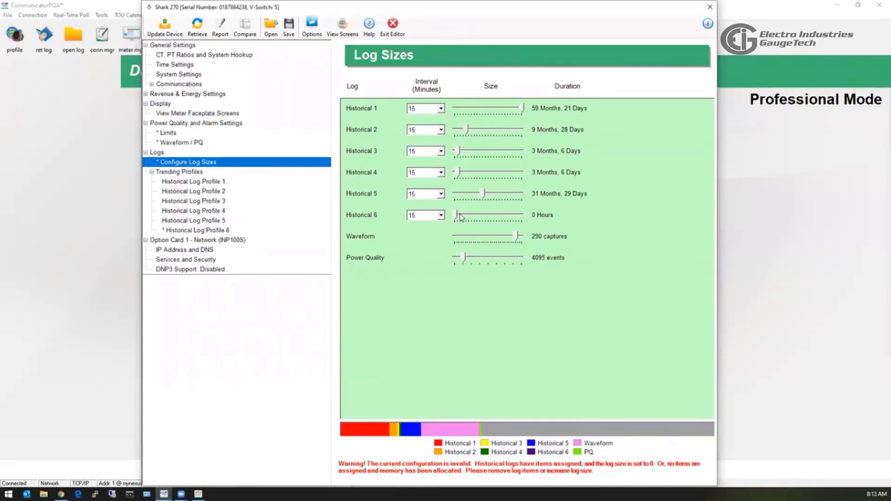
Allocate storage to Historical log 6 and add Volts A-N through I C to profile 6, accepting the duplicate.
{"action": "left_click_drag", "start_coordinate": [456, 216], "coordinate": [469, 216]}
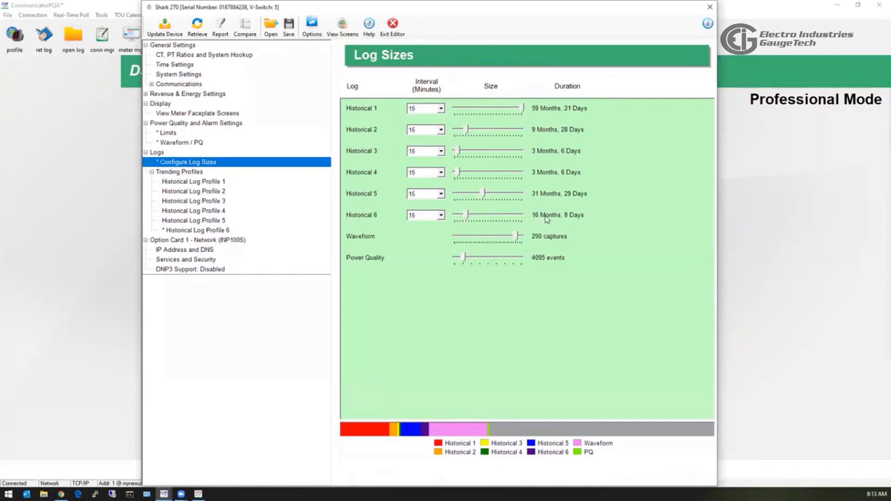
{"action": "left_click", "coordinate": [207, 230]}
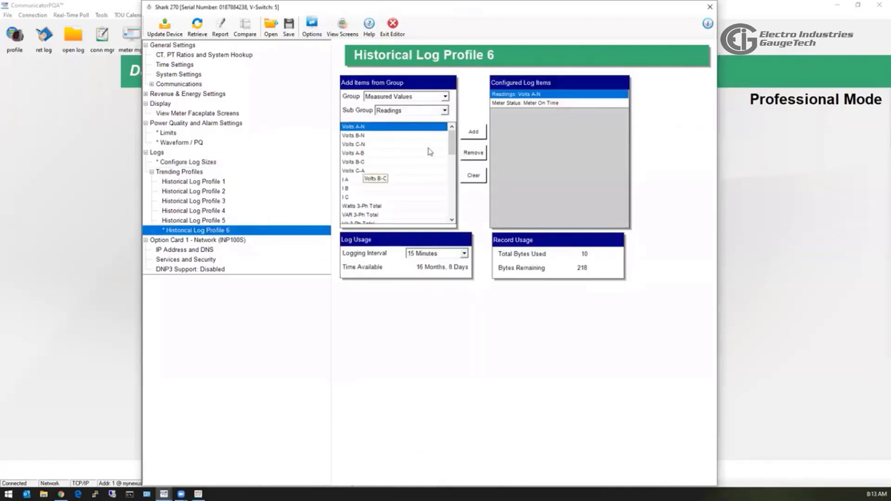
{"action": "left_click_drag", "start_coordinate": [402, 199], "coordinate": [402, 145]}
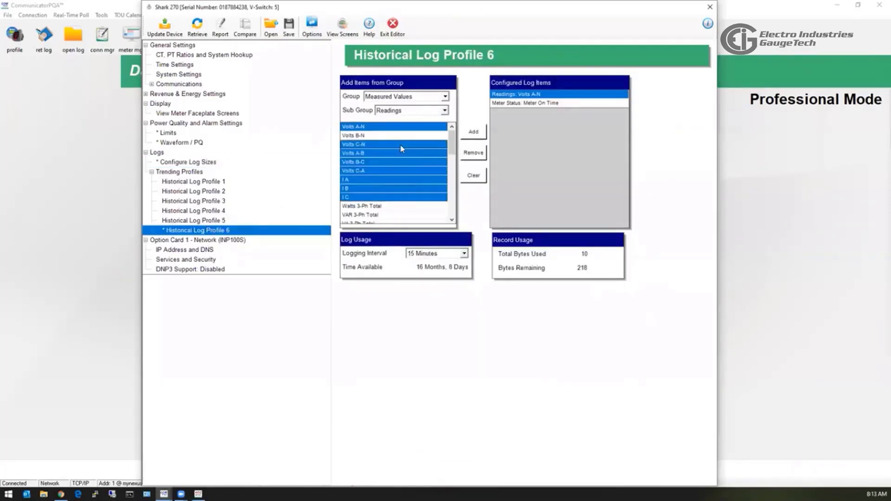
{"action": "left_click", "coordinate": [475, 132]}
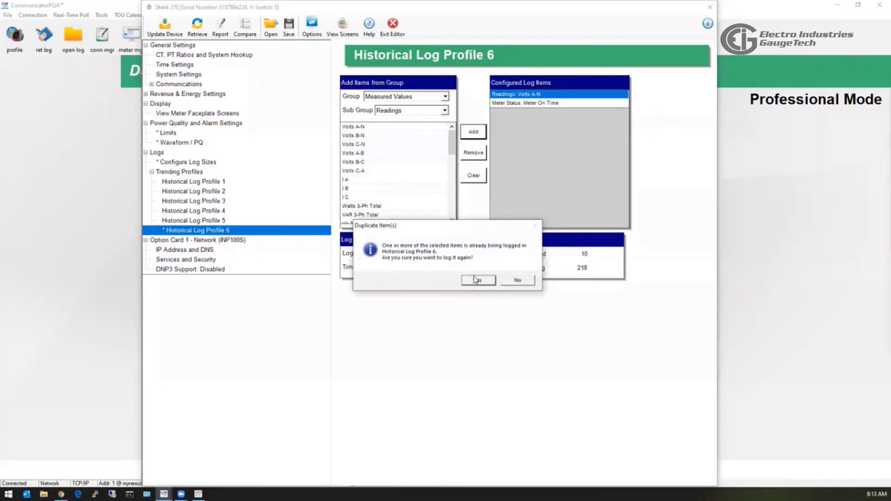
{"action": "left_click", "coordinate": [475, 281]}
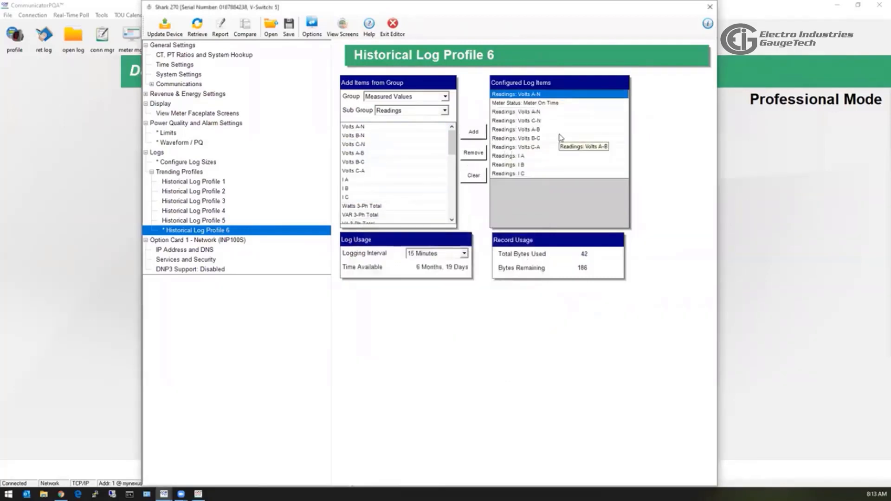
{"action": "left_click", "coordinate": [186, 163]}
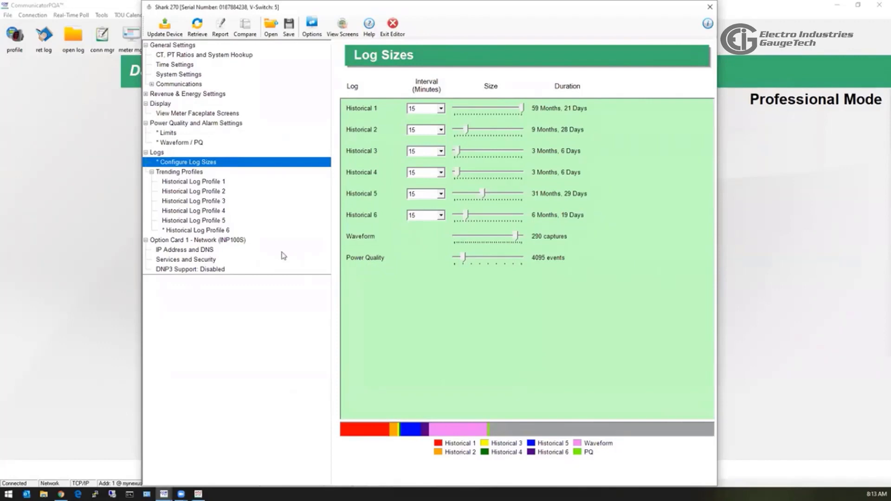
Go to Option Card 1 - Network, viewing its IP Address and DNS, then Services and Security pages.
{"action": "left_click", "coordinate": [151, 172]}
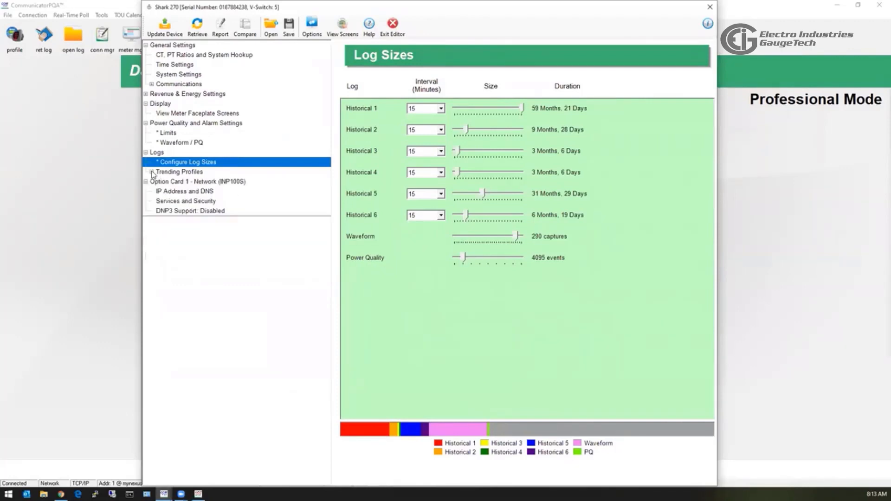
{"action": "left_click", "coordinate": [183, 182]}
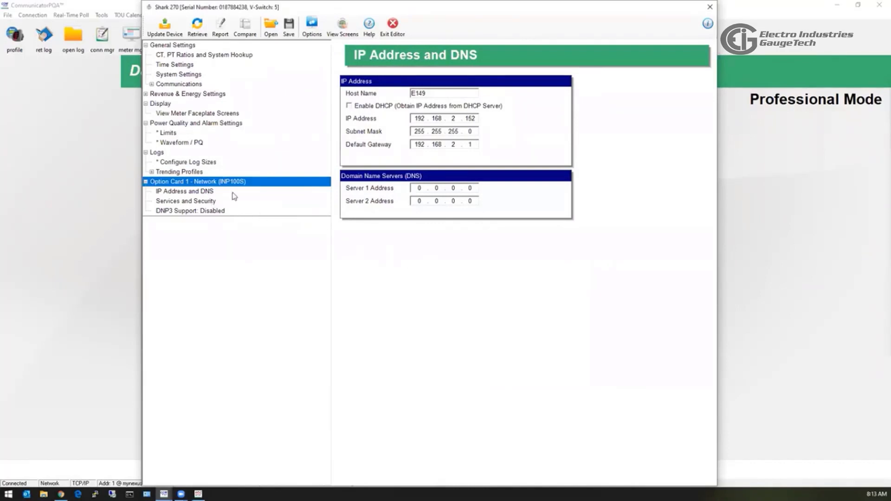
{"action": "left_click", "coordinate": [203, 193]}
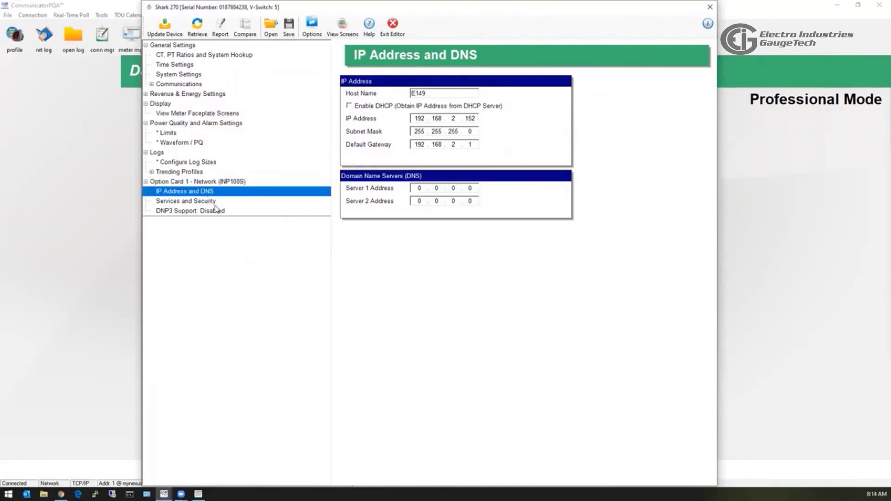
{"action": "left_click", "coordinate": [215, 202]}
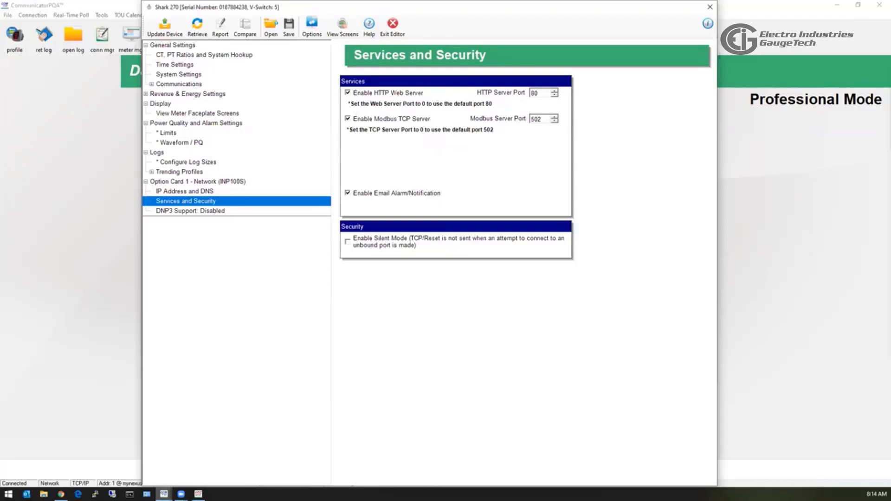
View the meter's mynexusmeter.com:8102 page in Chrome, then show DNP3 Support in the editor.
{"action": "mouse_move", "coordinate": [163, 494]}
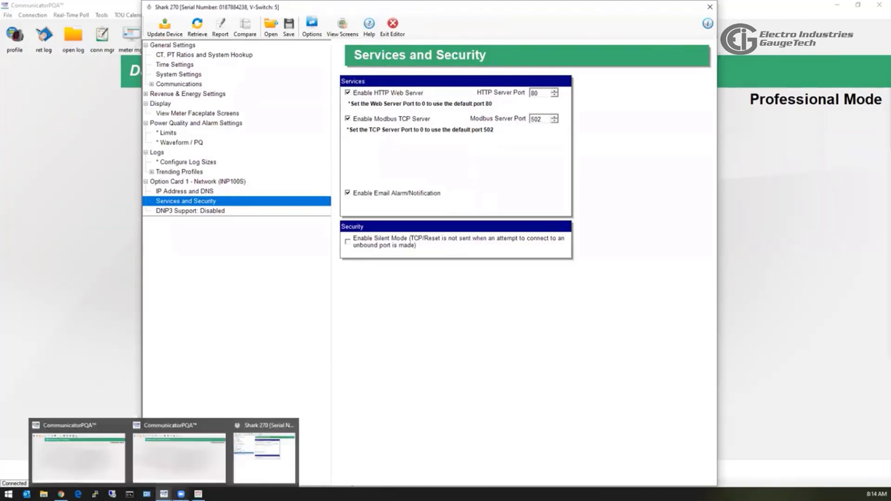
{"action": "left_click", "coordinate": [61, 494]}
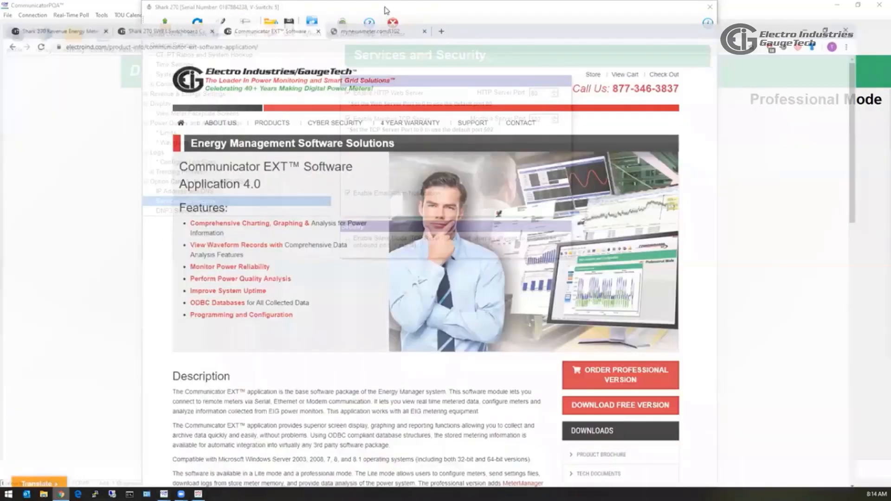
{"action": "left_click", "coordinate": [384, 8]}
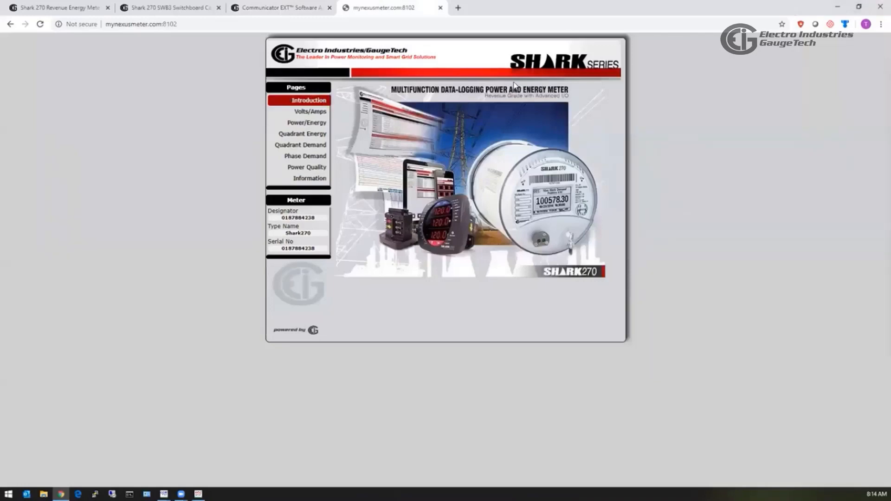
{"action": "key", "text": "alt+Tab"}
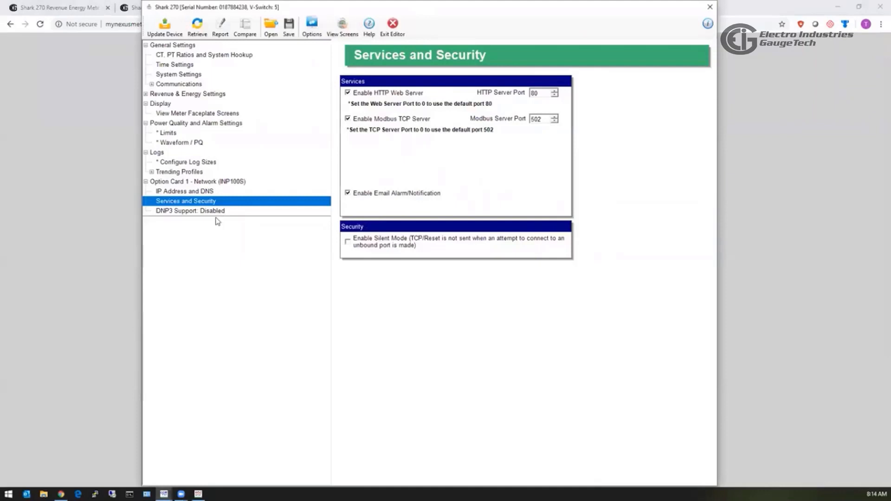
{"action": "left_click", "coordinate": [211, 211]}
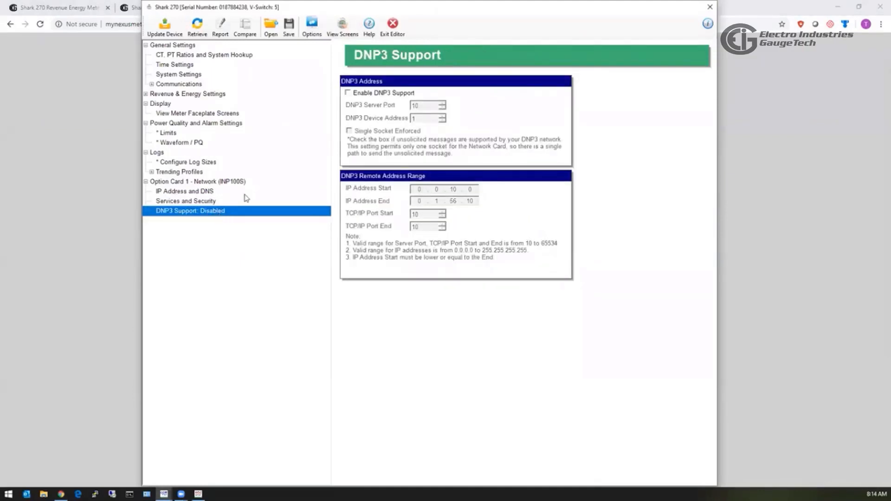
Tick Enable DNP3 Support and show the View Meter Faceplate Screens preview under Display.
{"action": "left_click", "coordinate": [348, 93]}
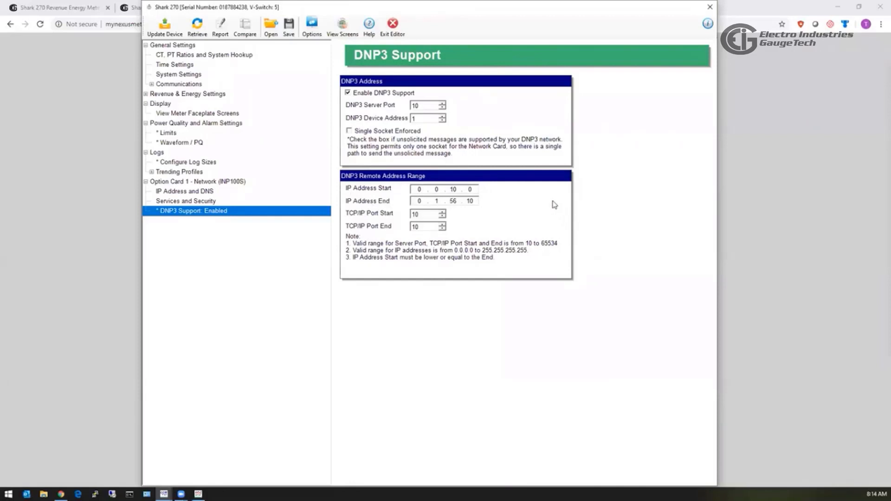
{"action": "left_click", "coordinate": [200, 114]}
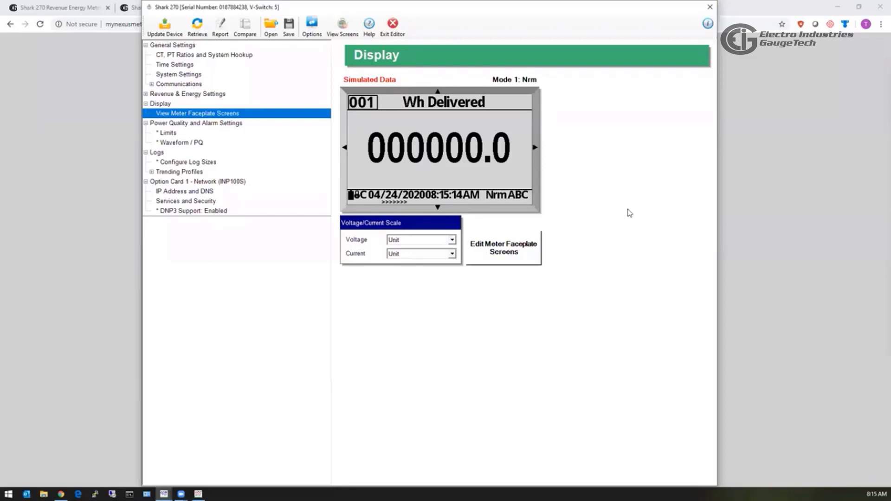
Launch the Meter Screen Designer via Edit Meter Faceplate Screens on the Display page.
{"action": "left_click", "coordinate": [502, 253]}
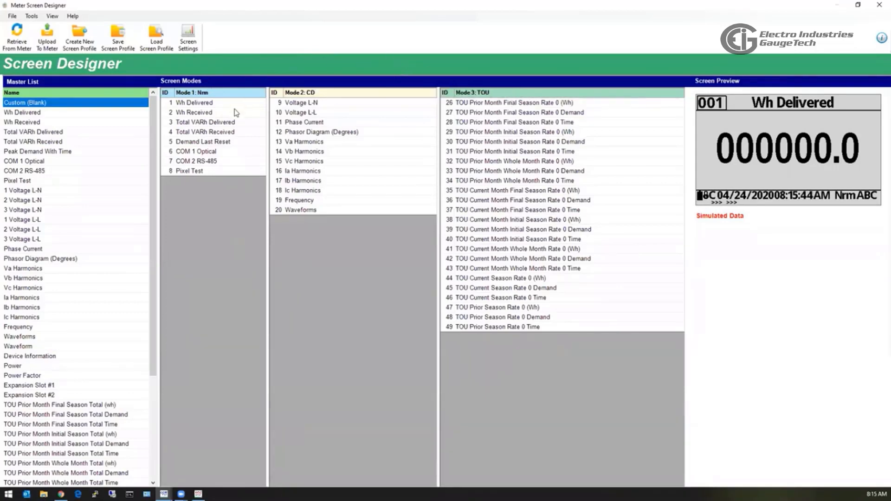
{"action": "mouse_move", "coordinate": [220, 107]}
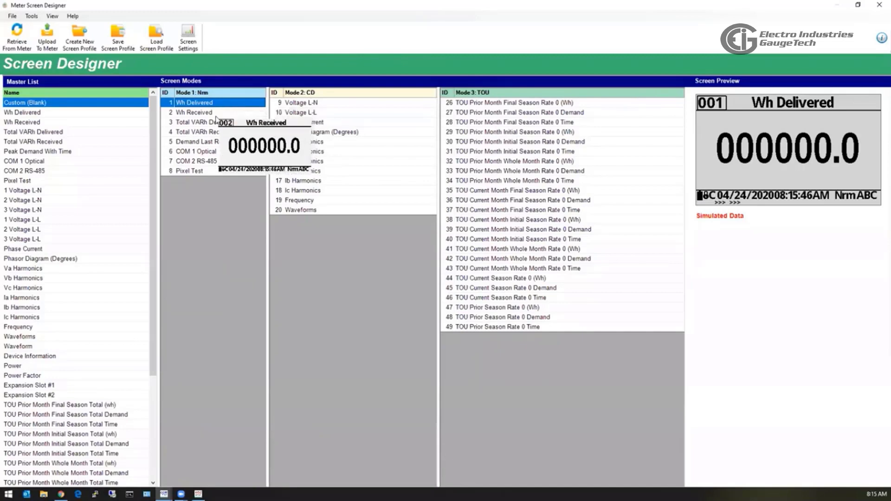
{"action": "left_click", "coordinate": [217, 113]}
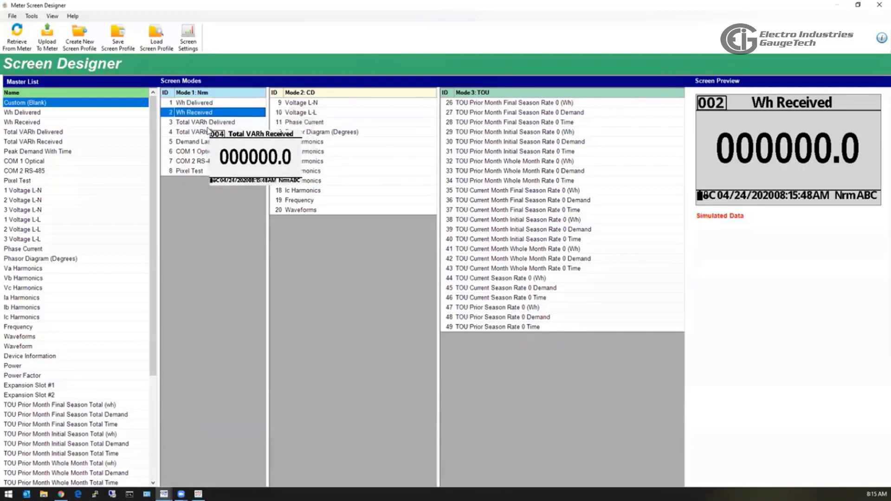
{"action": "left_click", "coordinate": [209, 132]}
{"action": "left_click", "coordinate": [204, 151]}
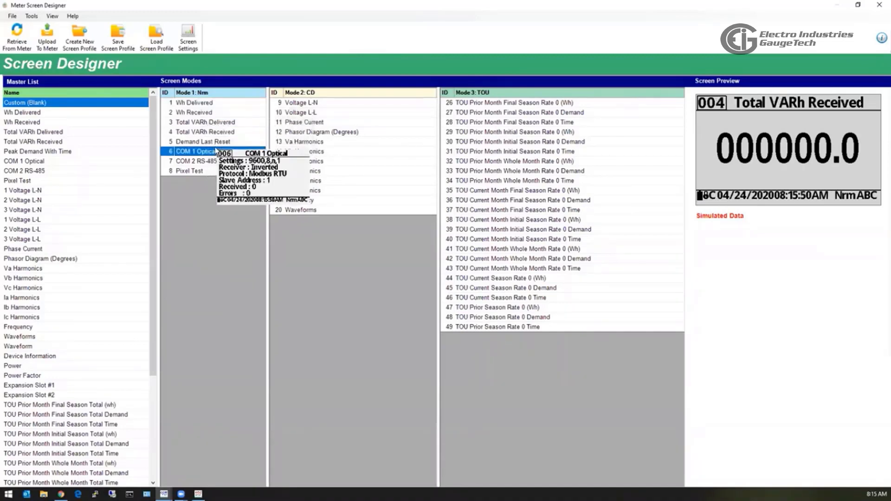
{"action": "left_click", "coordinate": [211, 132]}
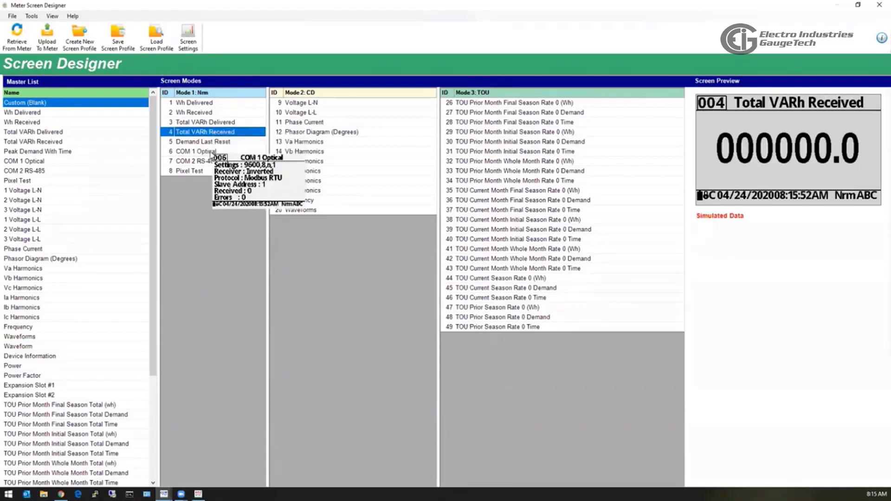
{"action": "left_click", "coordinate": [211, 151]}
{"action": "left_click", "coordinate": [209, 171]}
{"action": "left_click_drag", "start_coordinate": [208, 171], "coordinate": [239, 125]}
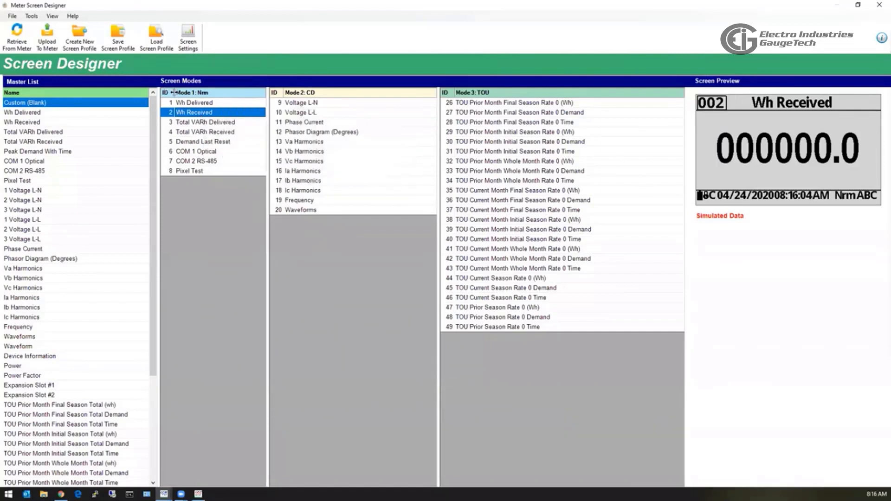
Inspect the Wh Received screen and the 1 Voltage L-N preview without making changes.
{"action": "double_click", "coordinate": [197, 113]}
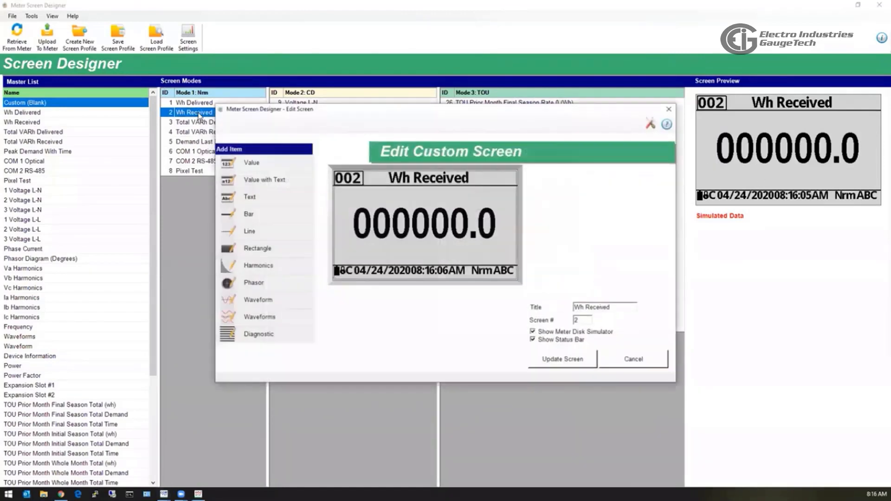
{"action": "left_click", "coordinate": [402, 230]}
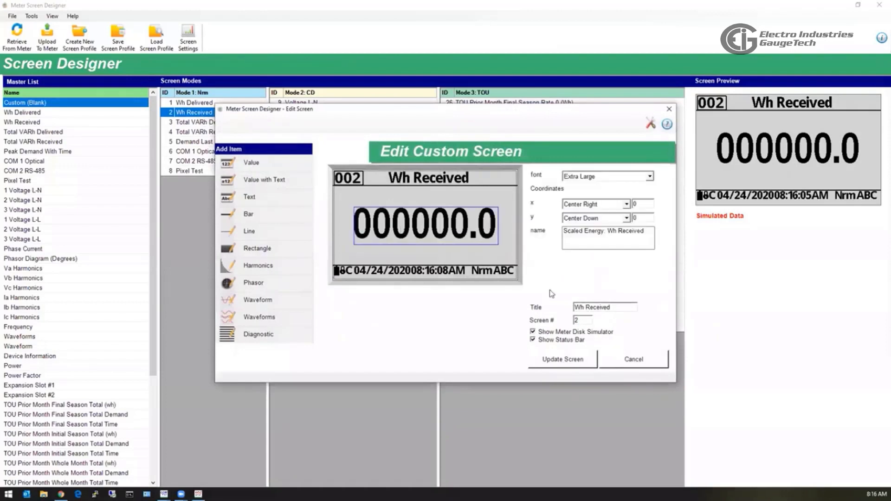
{"action": "left_click", "coordinate": [646, 363]}
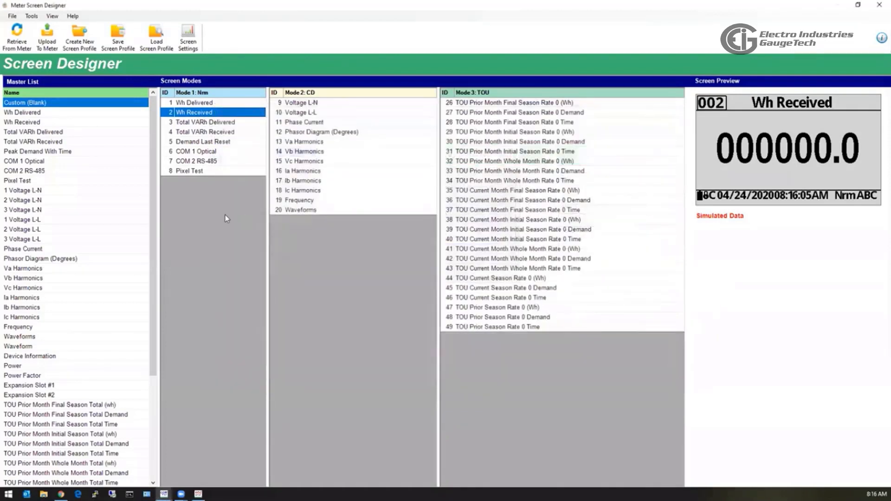
{"action": "right_click", "coordinate": [202, 194]}
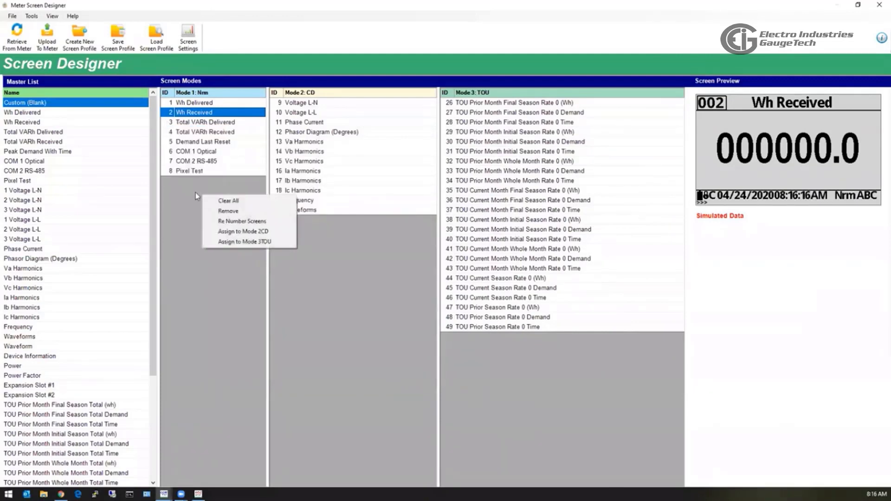
{"action": "left_click", "coordinate": [189, 192]}
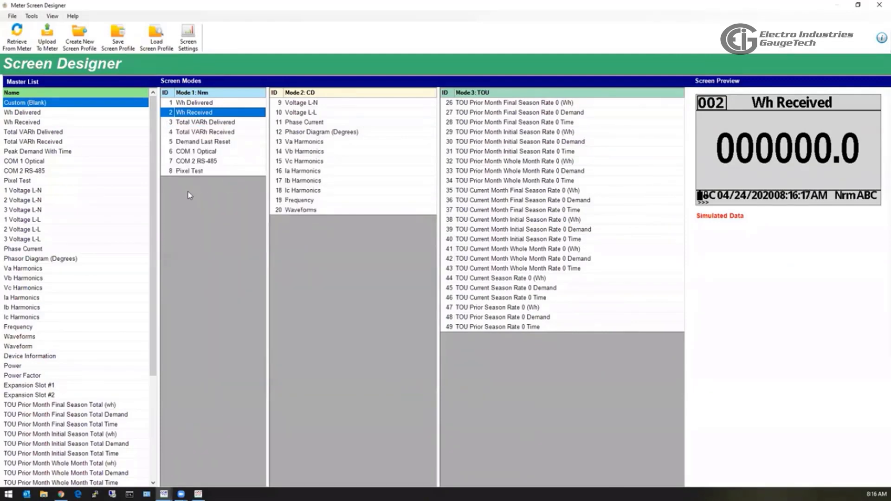
{"action": "left_click", "coordinate": [64, 191]}
Drag Device Information from the Master List into Mode 1 as screen 50 and preview it.
{"action": "mouse_move", "coordinate": [65, 257]}
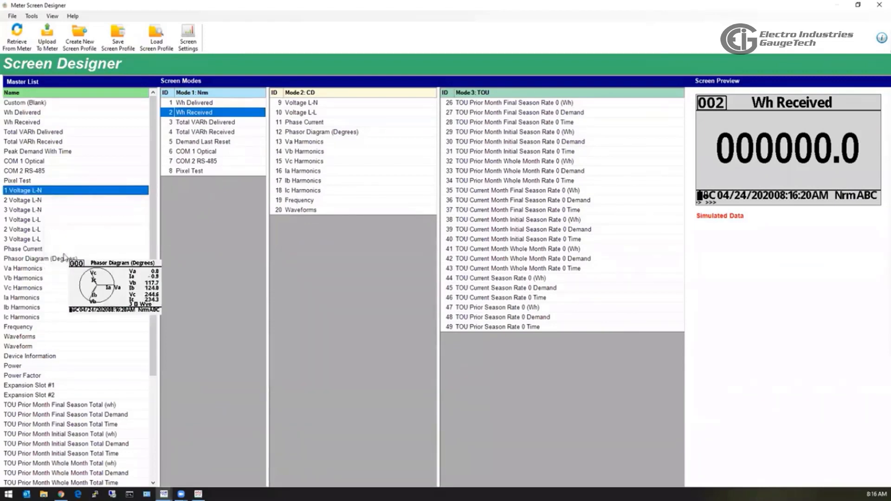
{"action": "mouse_move", "coordinate": [66, 360]}
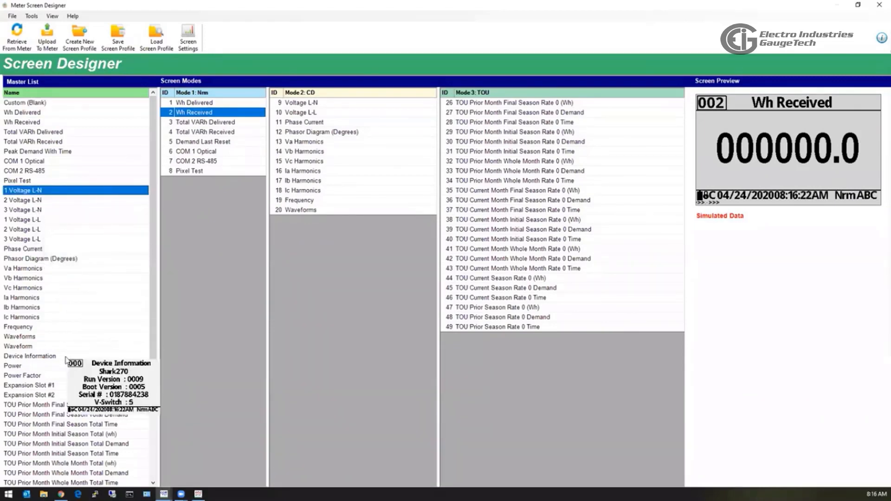
{"action": "left_click_drag", "start_coordinate": [66, 360], "coordinate": [213, 305]}
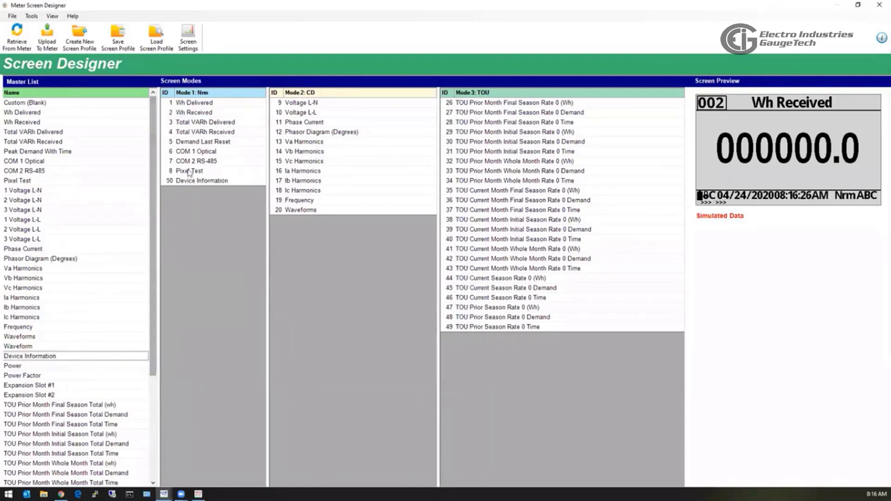
{"action": "left_click", "coordinate": [194, 184]}
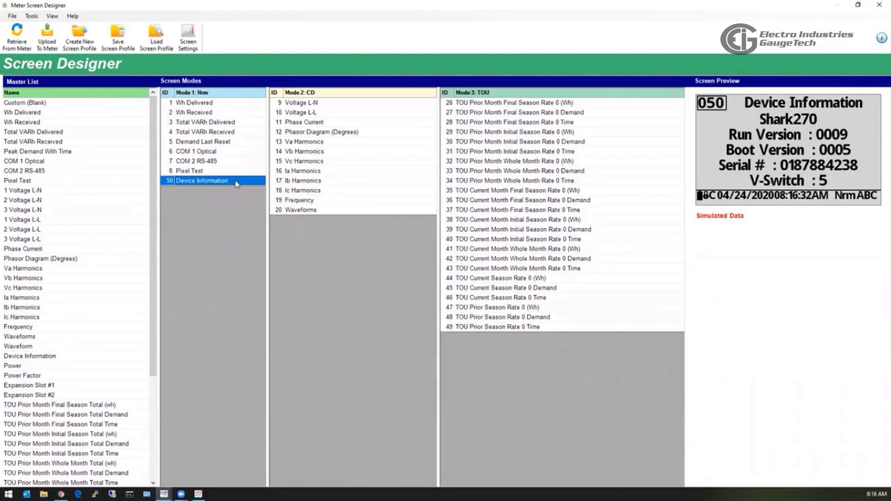
{"action": "mouse_move", "coordinate": [205, 185]}
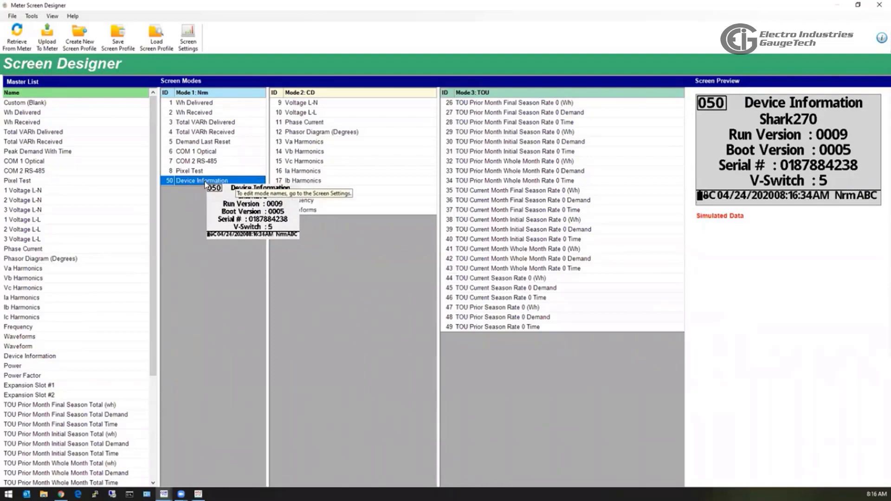
{"action": "right_click", "coordinate": [203, 192]}
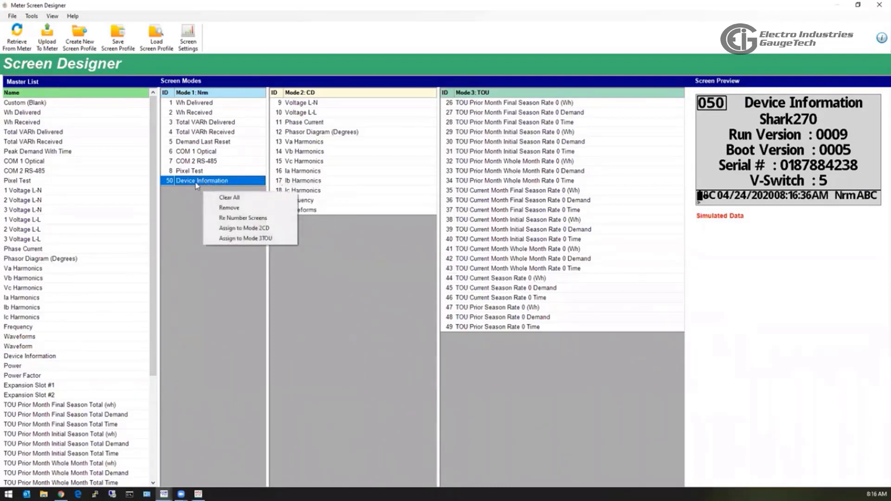
{"action": "double_click", "coordinate": [198, 181]}
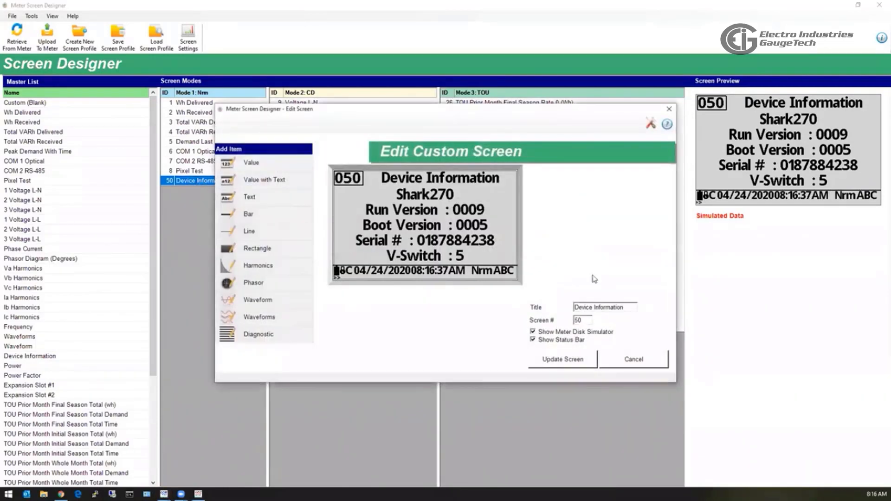
{"action": "left_click", "coordinate": [394, 209]}
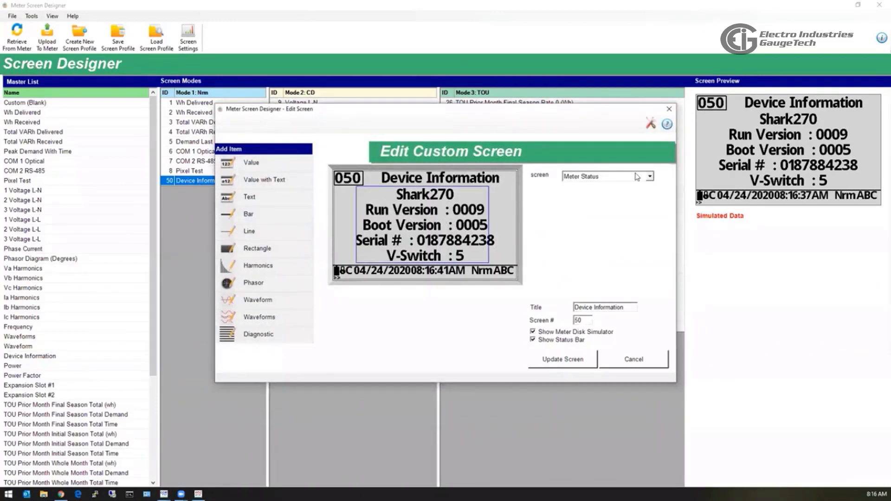
{"action": "left_click", "coordinate": [650, 178]}
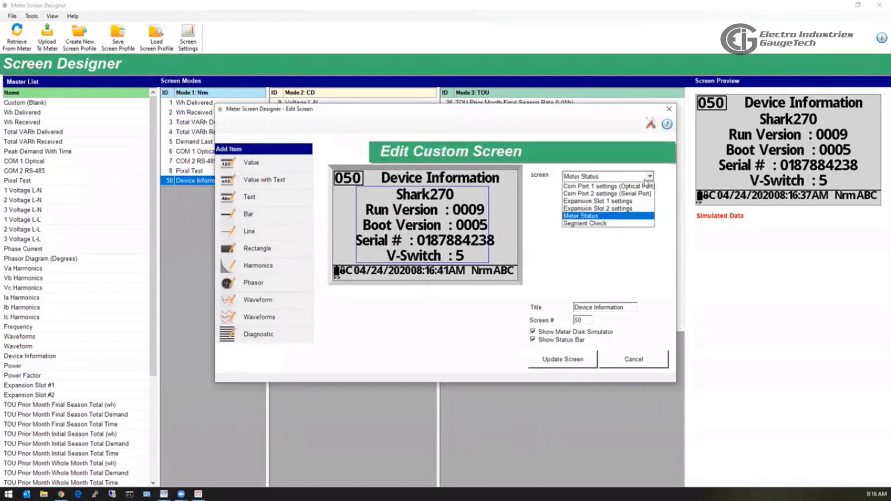
{"action": "left_click", "coordinate": [584, 208]}
{"action": "left_click", "coordinate": [580, 177]}
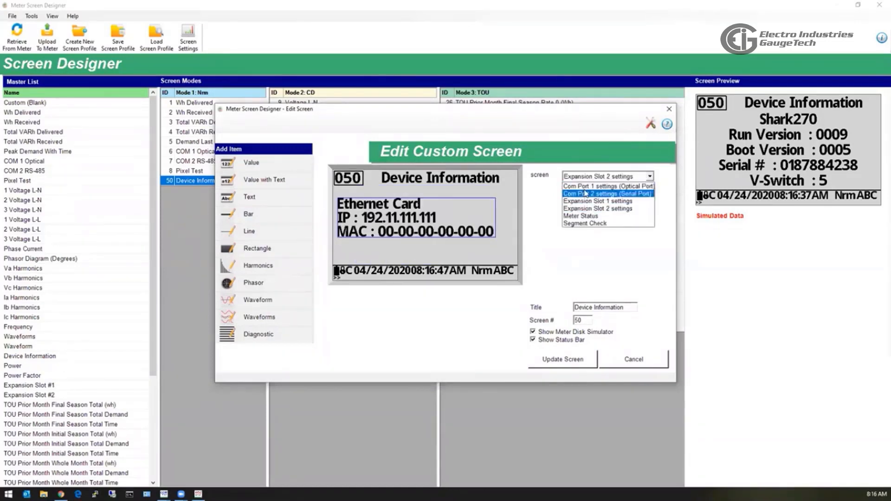
{"action": "left_click", "coordinate": [585, 183]}
{"action": "left_click", "coordinate": [581, 176]}
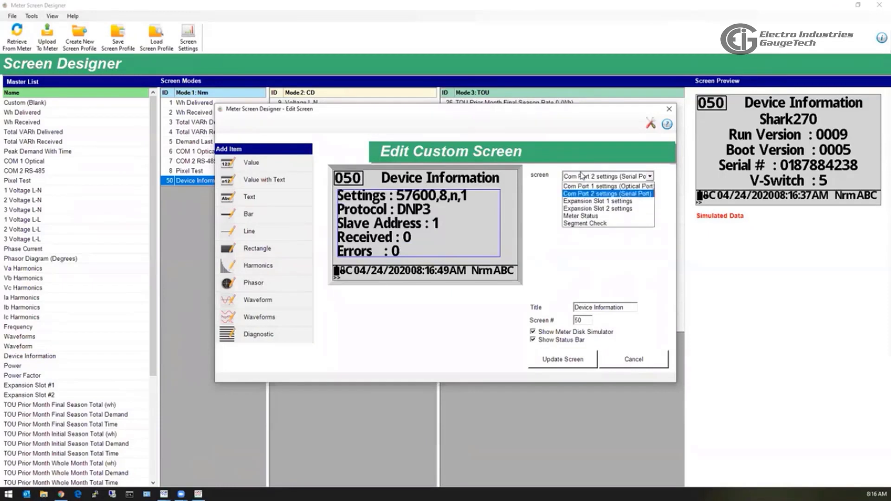
{"action": "left_click", "coordinate": [584, 185]}
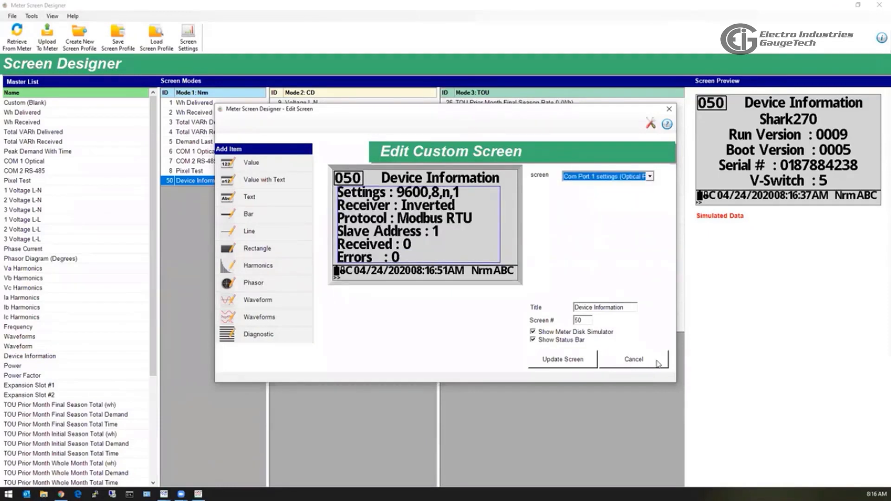
{"action": "left_click", "coordinate": [621, 360]}
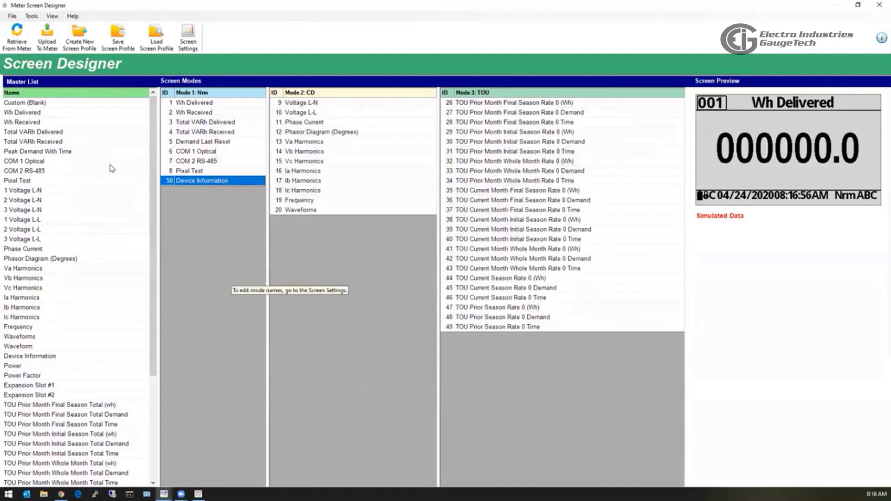
Add a blank custom screen to Mode 1 and place a text item on it.
{"action": "left_click_drag", "start_coordinate": [24, 102], "coordinate": [212, 260]}
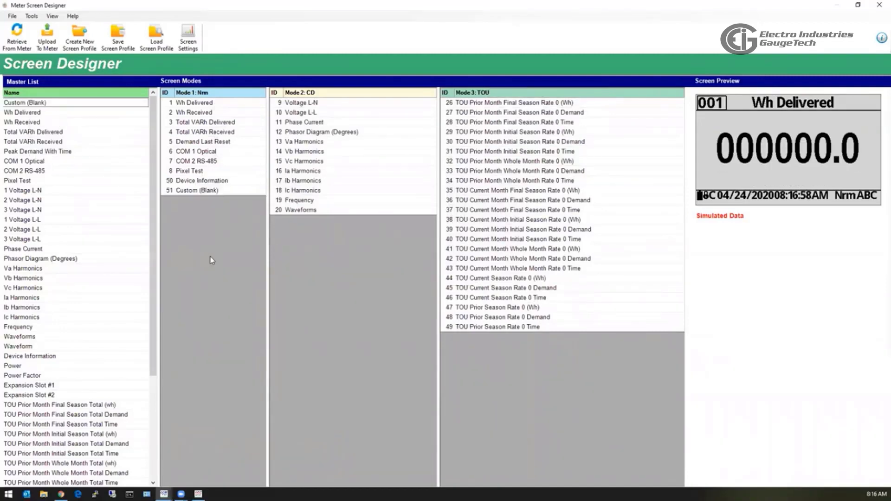
{"action": "double_click", "coordinate": [187, 190]}
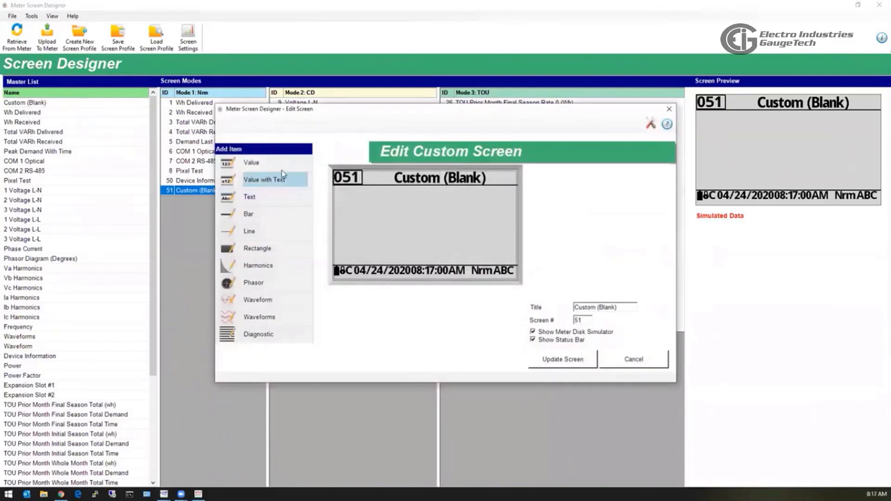
{"action": "left_click", "coordinate": [252, 200]}
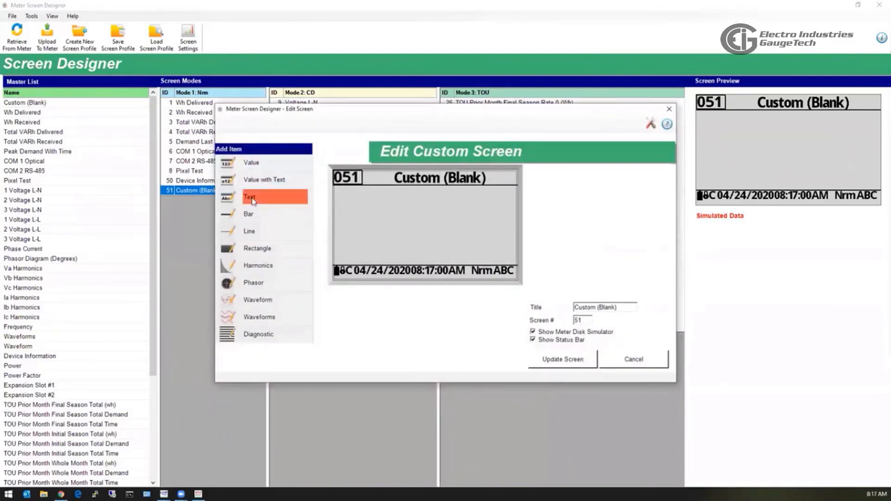
{"action": "left_click", "coordinate": [370, 214]}
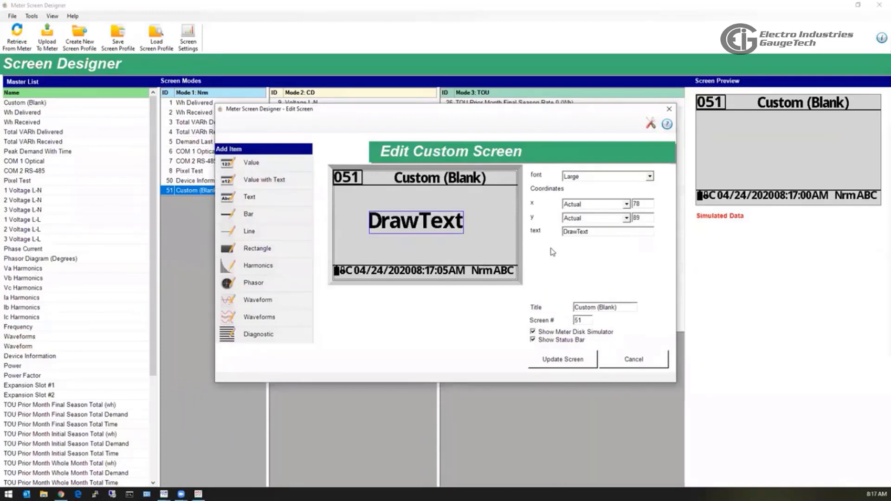
Title the screen 'Hello' and change the text item to 'Shark 270'.
{"action": "left_click_drag", "start_coordinate": [625, 307], "coordinate": [561, 307]}
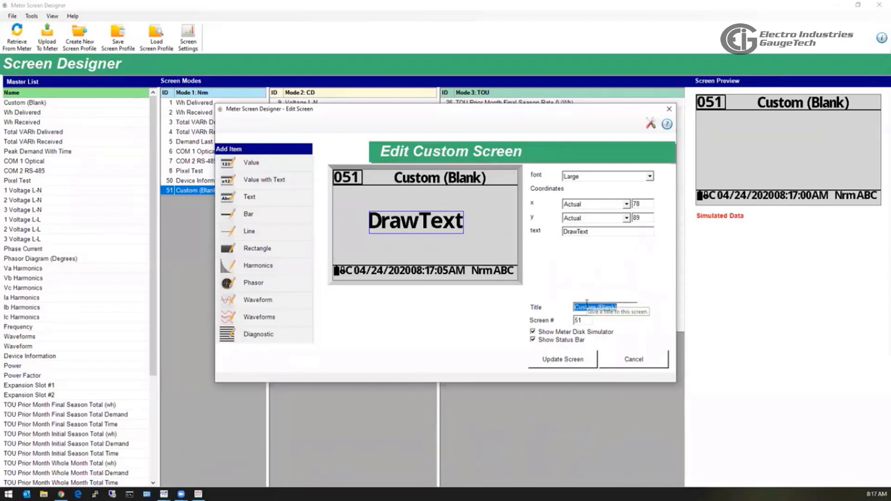
{"action": "type", "text": "Hell"}
{"action": "type", "text": "o"}
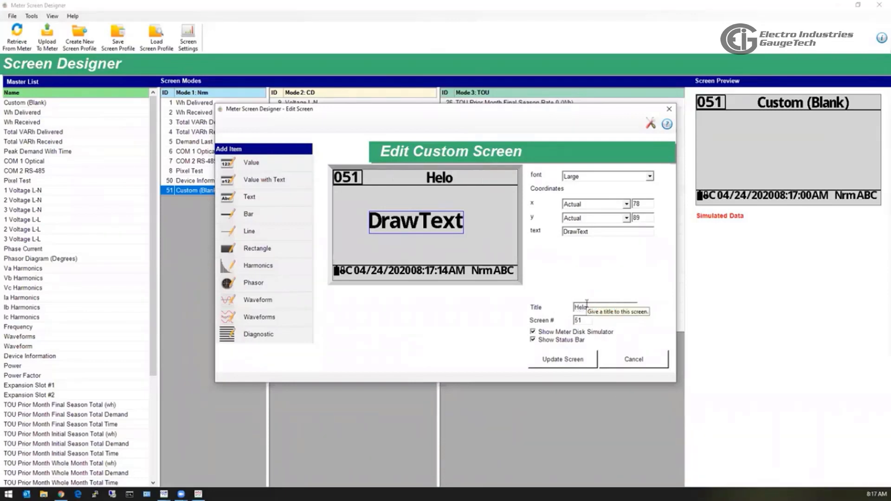
{"action": "key", "text": "BackSpace"}
{"action": "type", "text": "lo"}
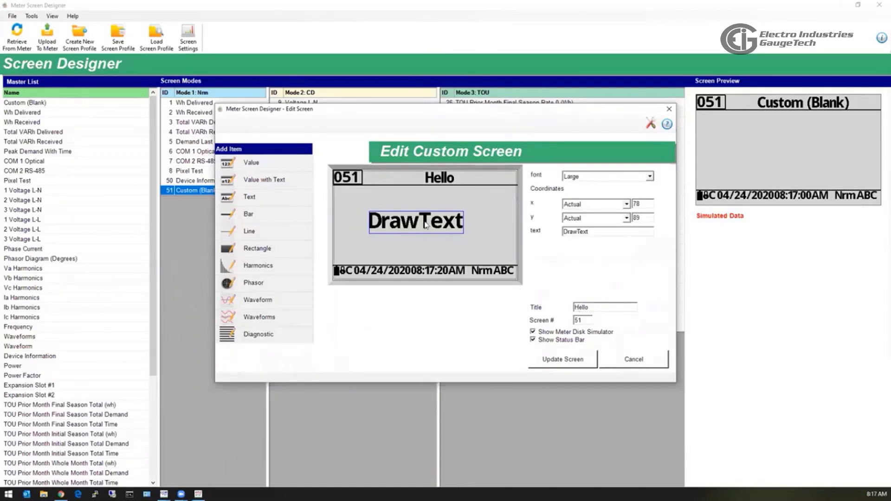
{"action": "double_click", "coordinate": [613, 231]}
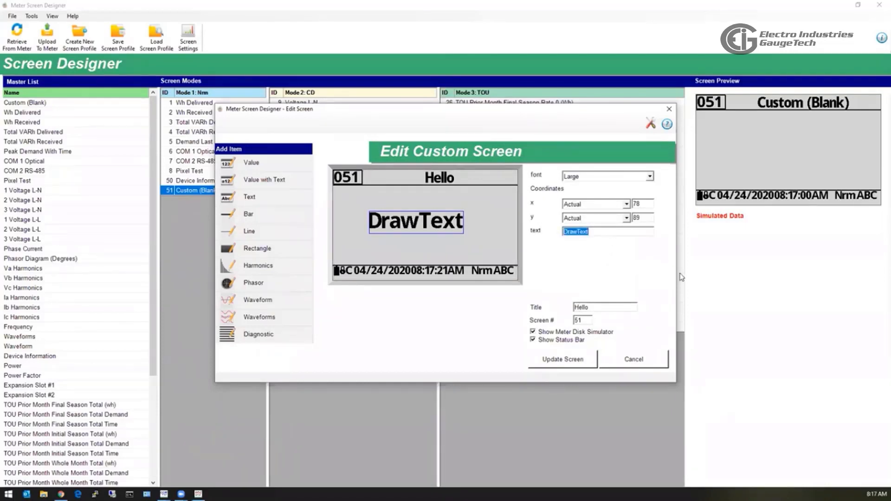
{"action": "type", "text": "Shark"}
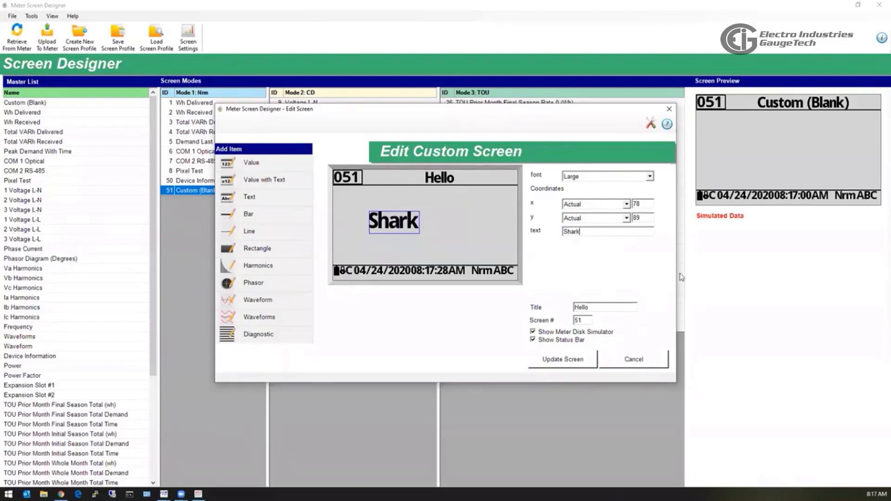
{"action": "type", "text": " 270"}
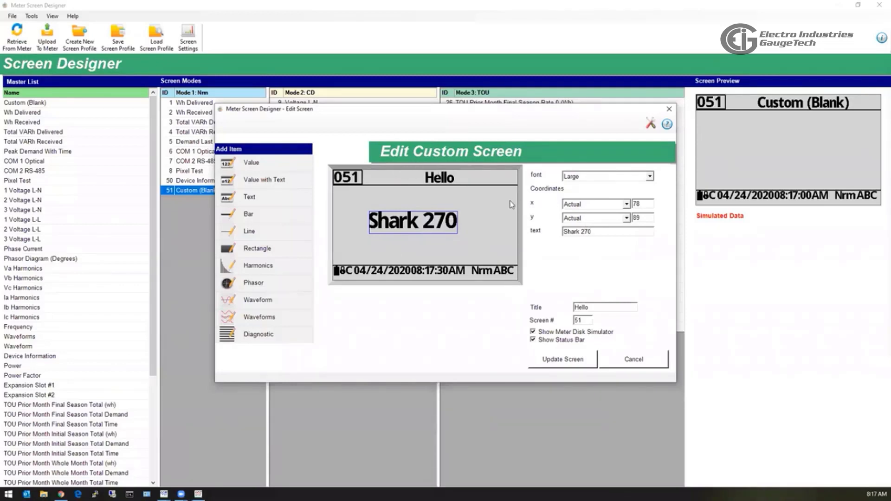
Place a harmonics chart and a phasor diagram on the custom screen.
{"action": "left_click", "coordinate": [256, 266]}
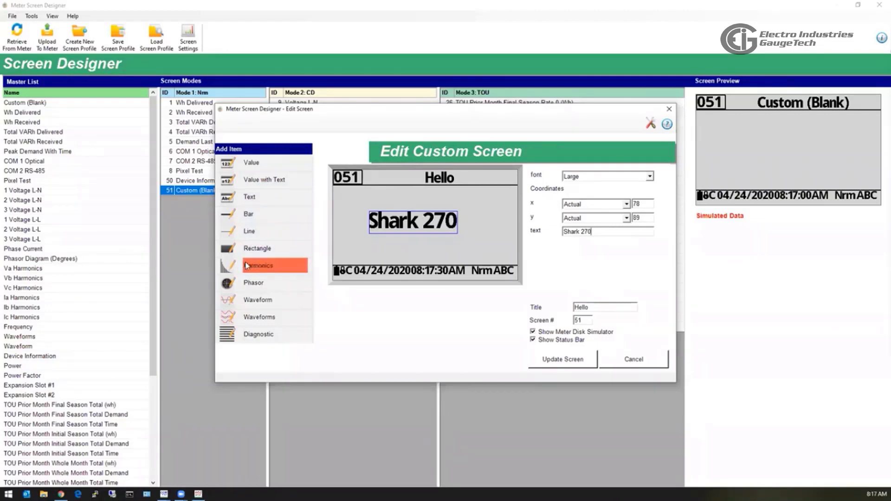
{"action": "left_click", "coordinate": [345, 218]}
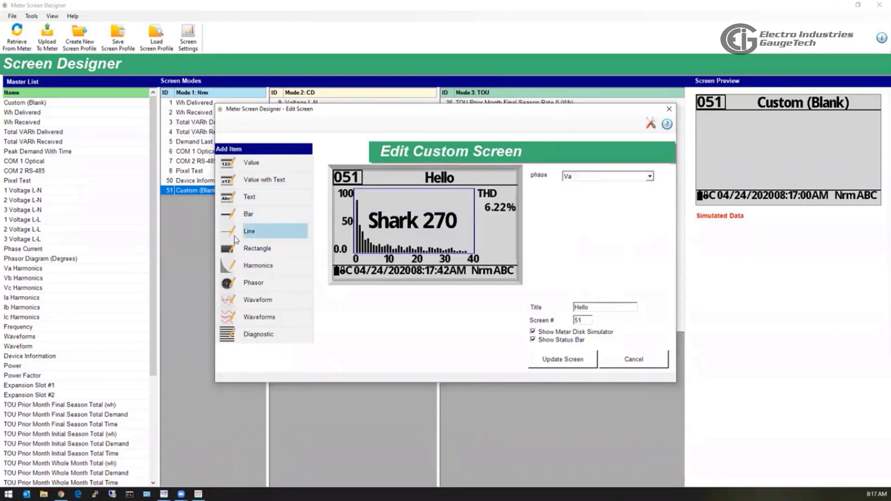
{"action": "left_click", "coordinate": [254, 283]}
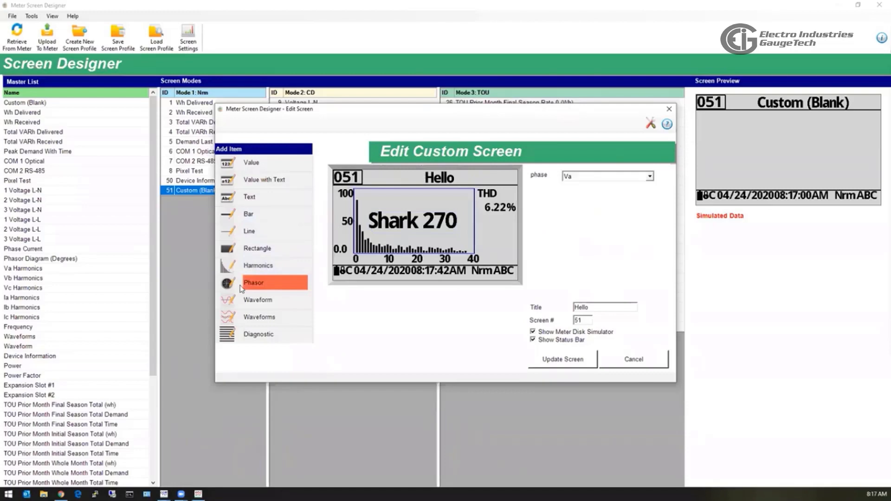
{"action": "left_click", "coordinate": [482, 249]}
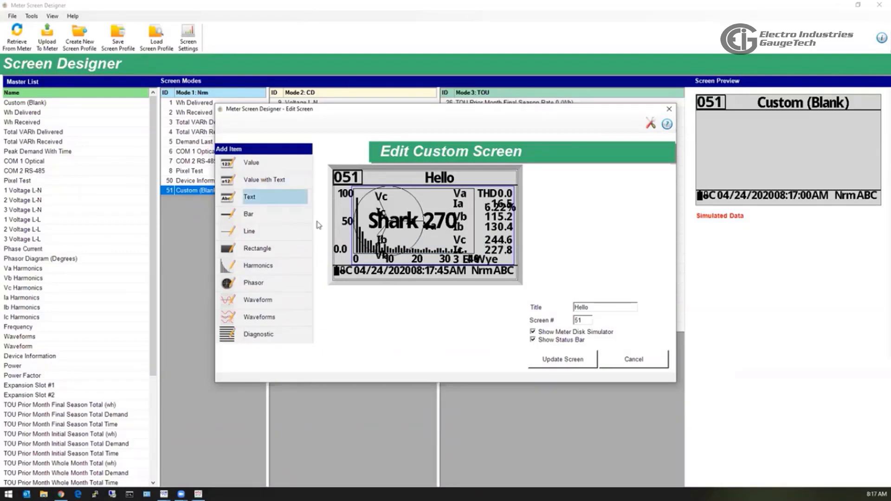
Delete the text, phasor and harmonics items, then add the Va–Ic waveforms display.
{"action": "left_click", "coordinate": [395, 229]}
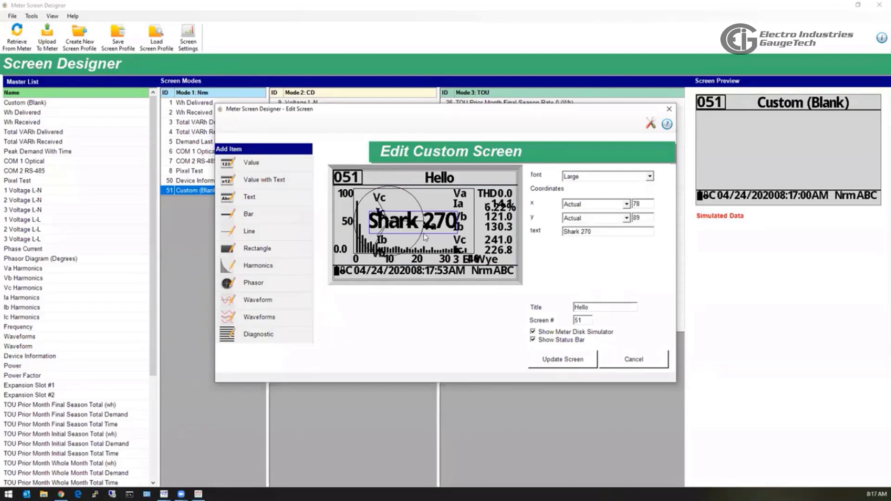
{"action": "key", "text": "Delete"}
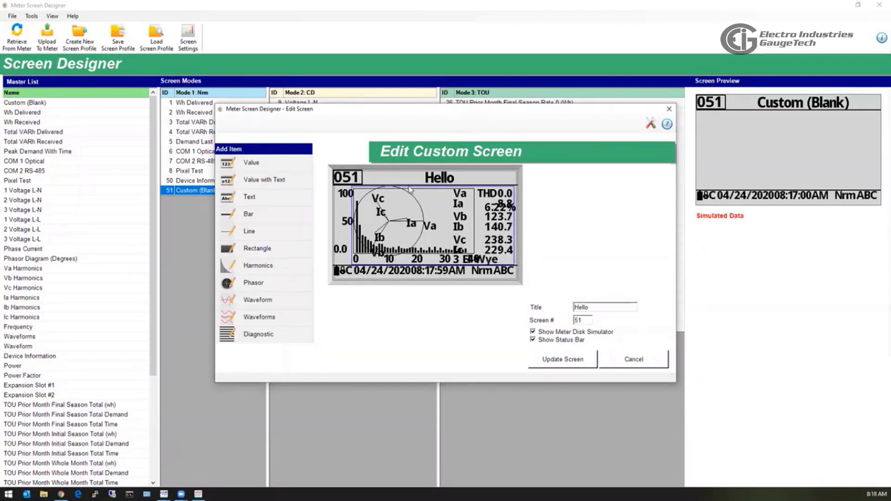
{"action": "key", "text": "Delete"}
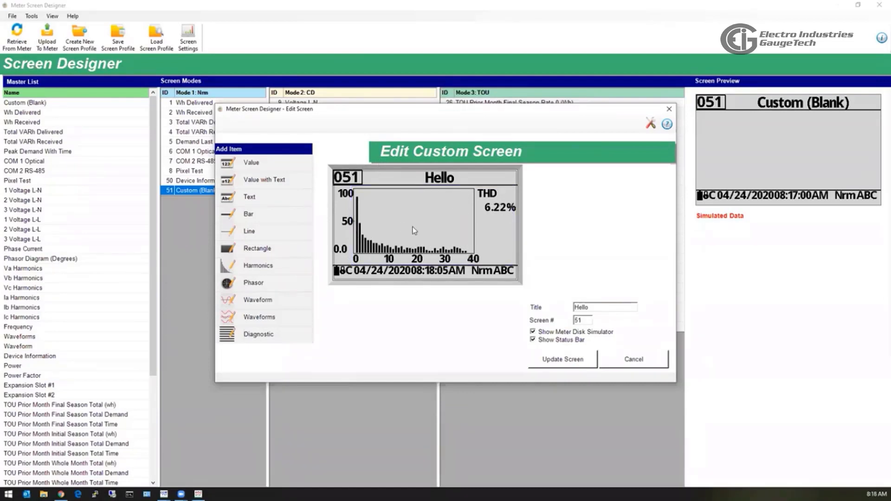
{"action": "left_click", "coordinate": [378, 252]}
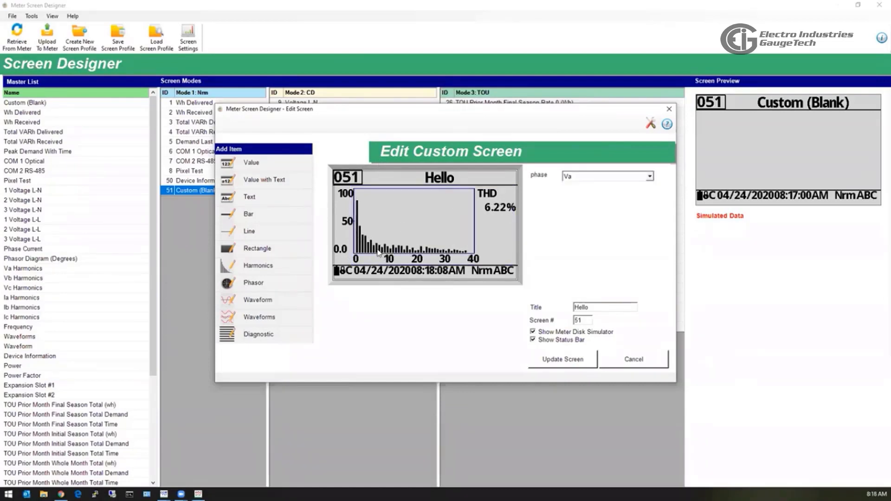
{"action": "key", "text": "Delete"}
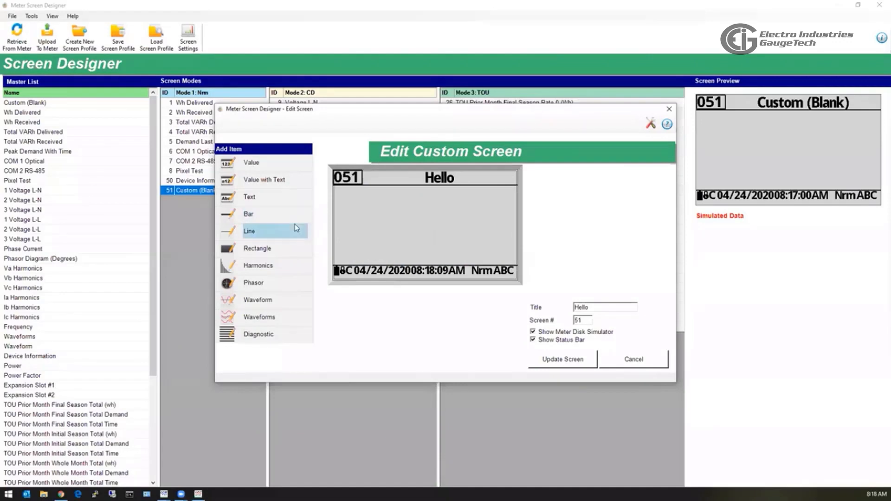
{"action": "left_click", "coordinate": [267, 315]}
{"action": "left_click_drag", "start_coordinate": [266, 315], "coordinate": [349, 210]}
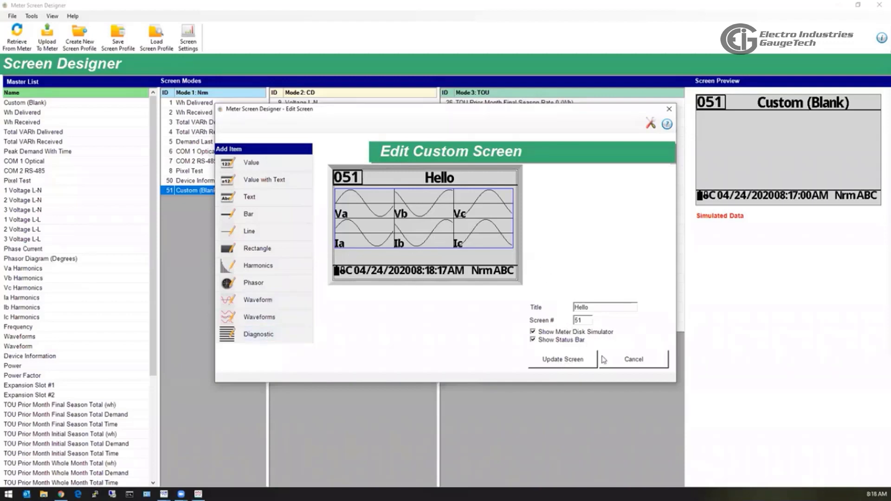
Close the Hello screen editor and save the profile as Screens.screen-xml in Documents.
{"action": "left_click", "coordinate": [582, 364]}
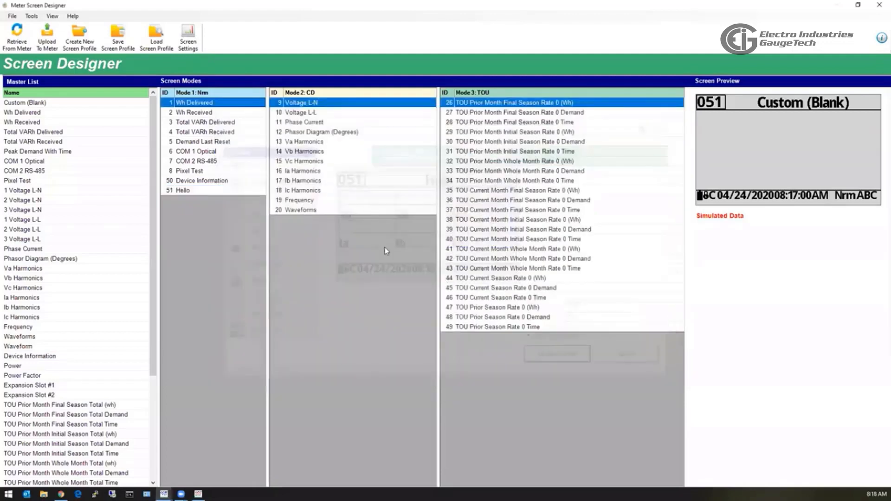
{"action": "left_click", "coordinate": [234, 191]}
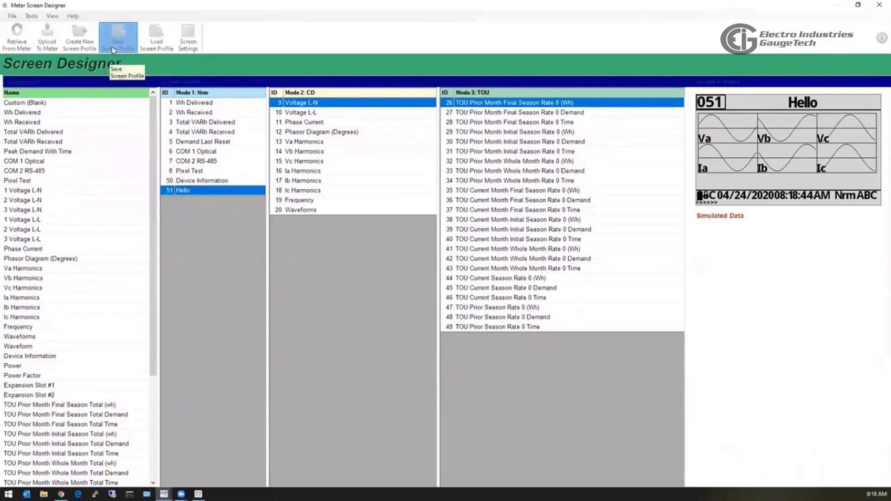
{"action": "left_click", "coordinate": [112, 47]}
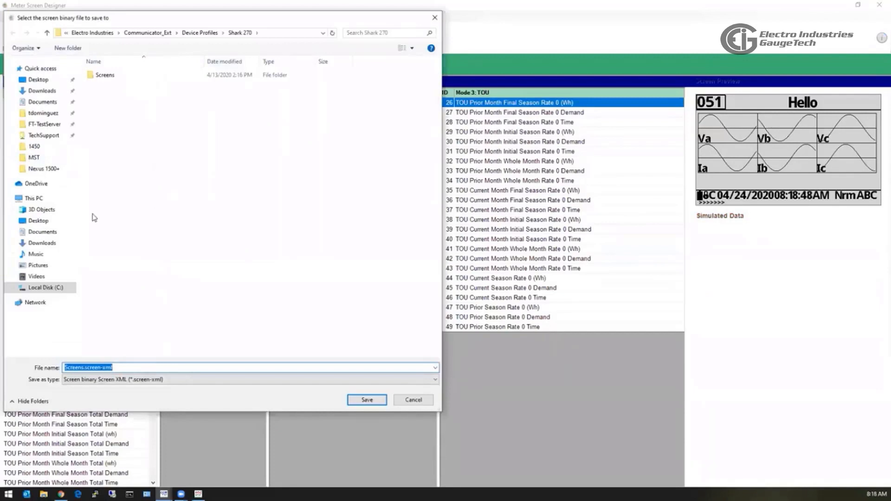
{"action": "left_click", "coordinate": [42, 232]}
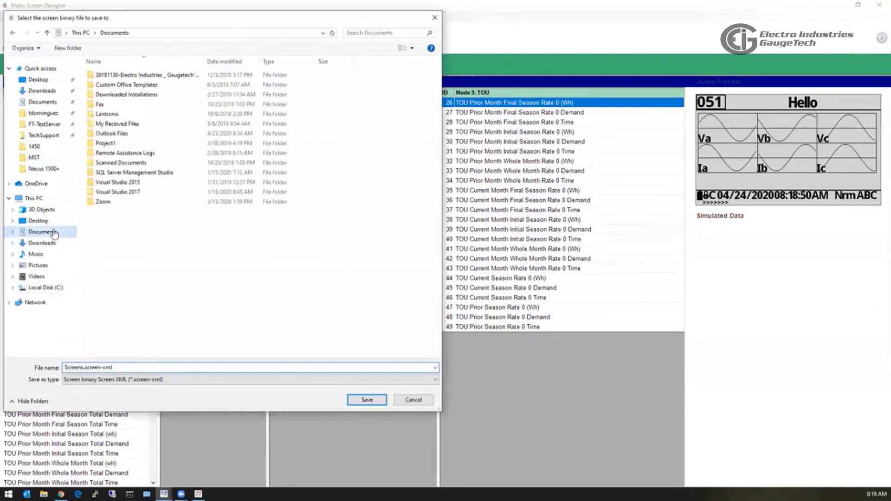
{"action": "left_click", "coordinate": [367, 399]}
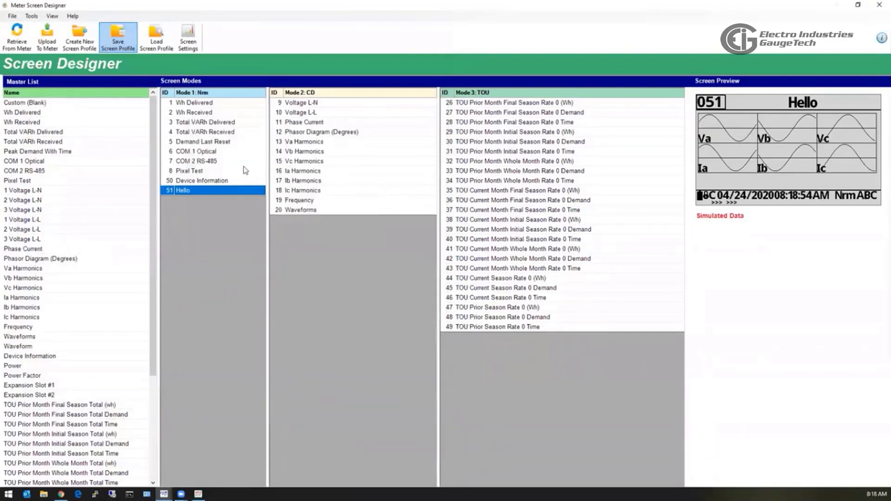
Start a blank profile, then reload Screens.screen-xml from Documents, confirming the replacement.
{"action": "left_click", "coordinate": [77, 49]}
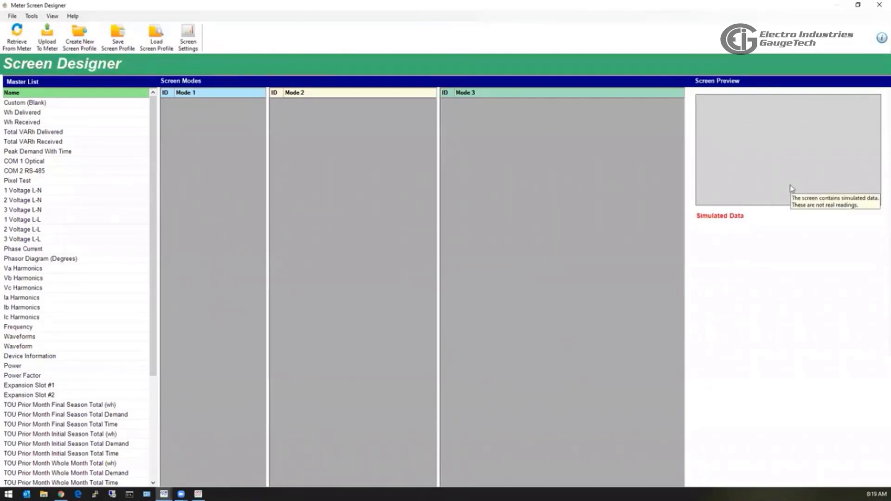
{"action": "left_click", "coordinate": [158, 40]}
{"action": "left_click", "coordinate": [484, 281]}
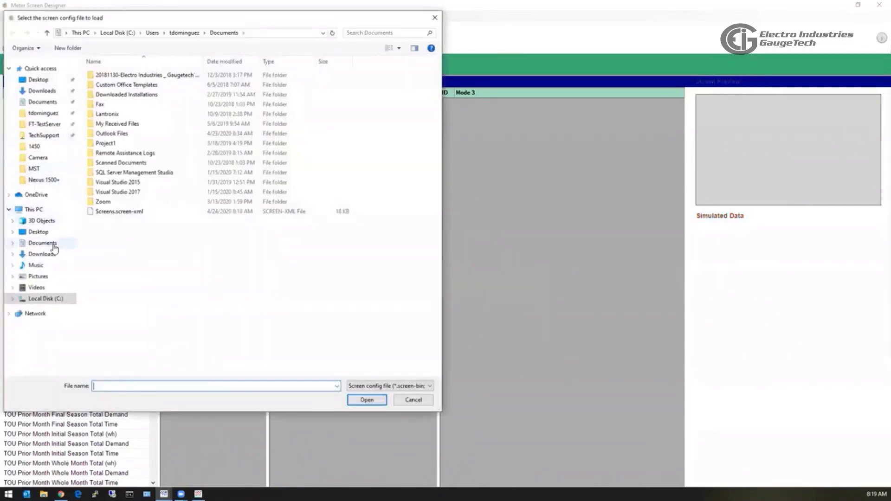
{"action": "left_click", "coordinate": [52, 244]}
{"action": "left_click", "coordinate": [121, 212]}
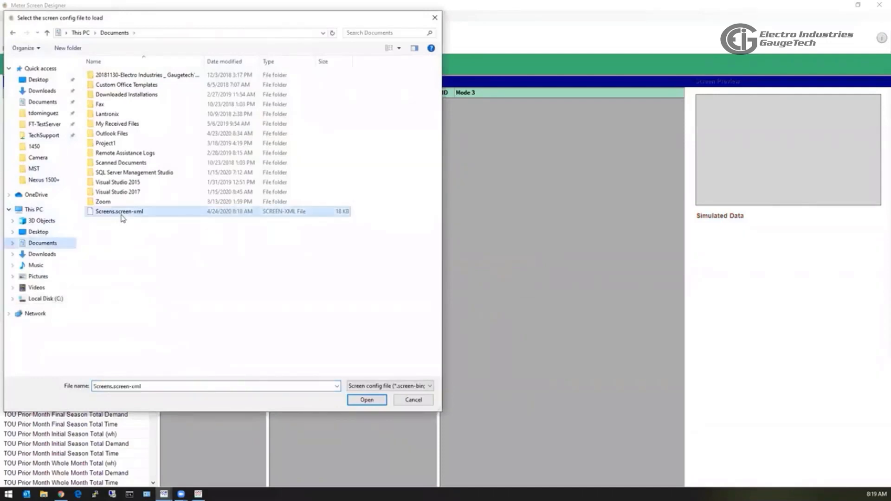
{"action": "left_click", "coordinate": [366, 399]}
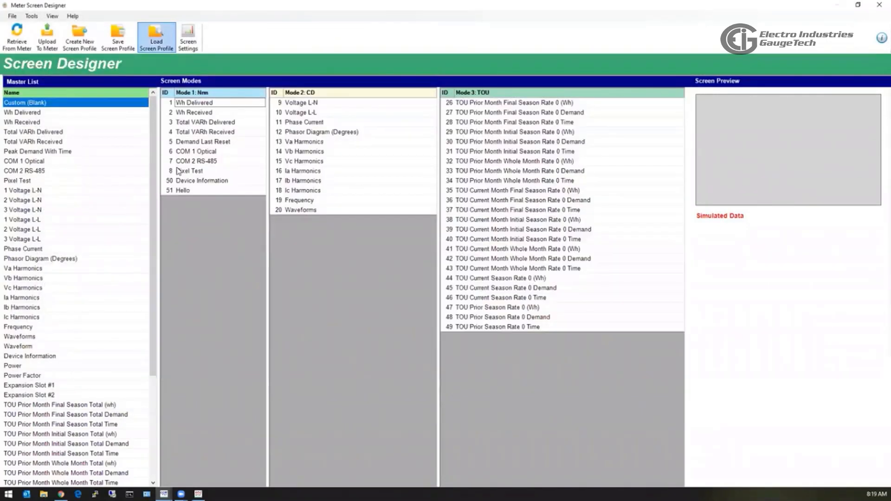
Preview screen 51 Hello's Va–Ic waveforms, then inspect the other Mode 1 screens.
{"action": "left_click_drag", "start_coordinate": [181, 191], "coordinate": [740, 183]}
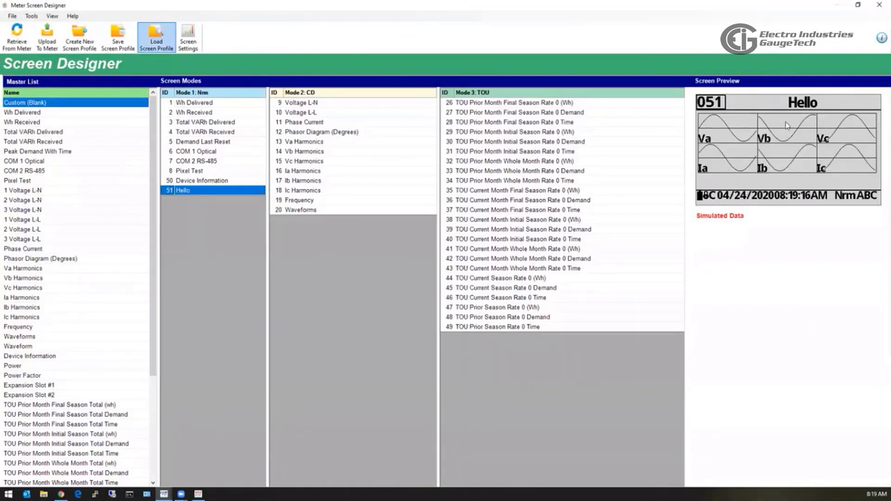
{"action": "mouse_move", "coordinate": [612, 331]}
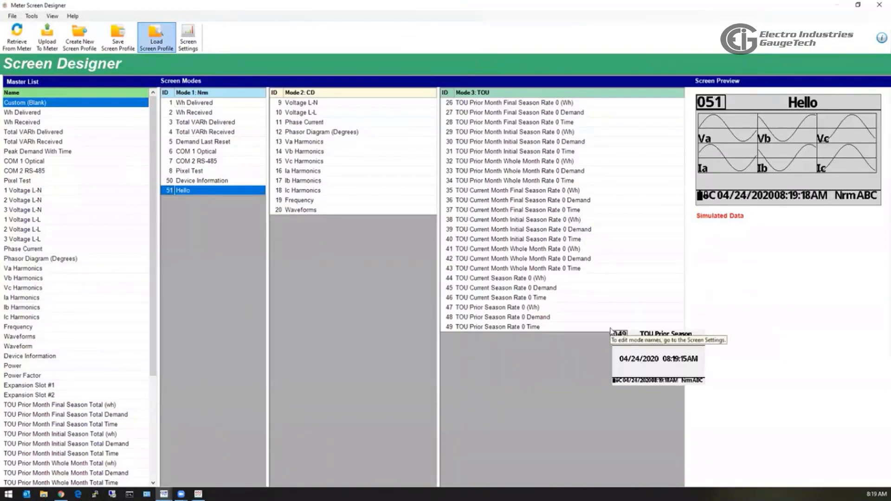
{"action": "mouse_move", "coordinate": [454, 212]}
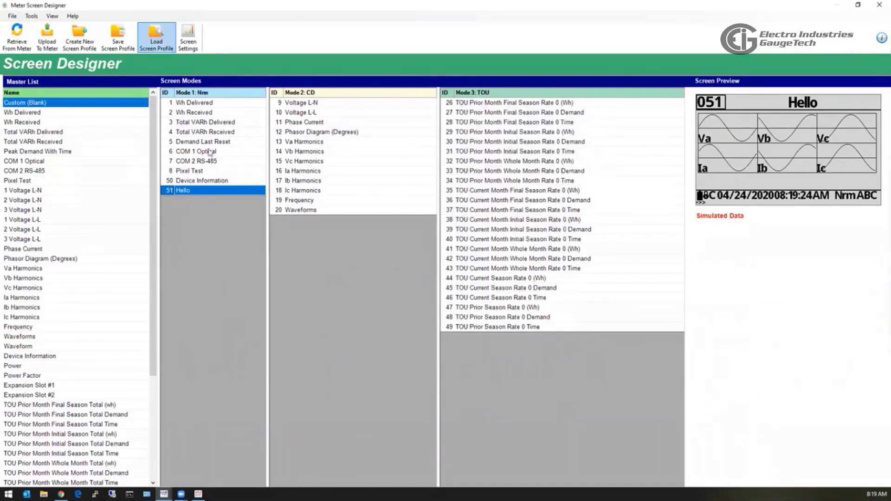
{"action": "mouse_move", "coordinate": [621, 169]}
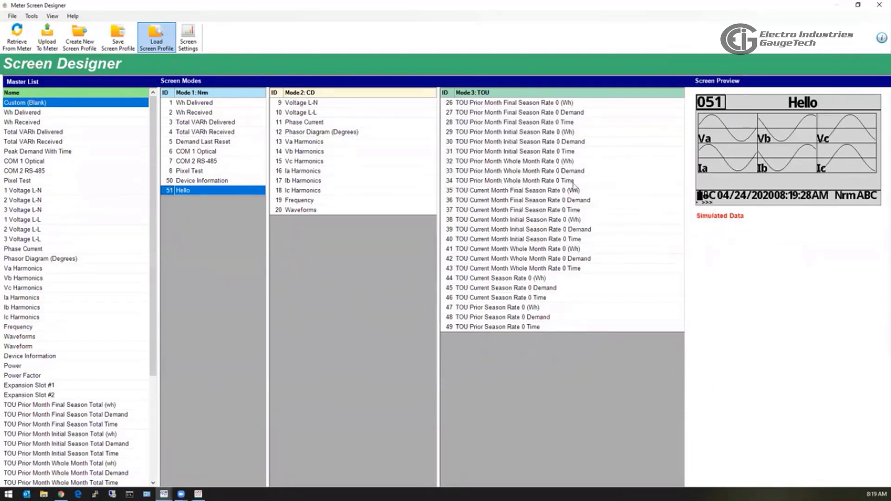
{"action": "mouse_move", "coordinate": [173, 122]}
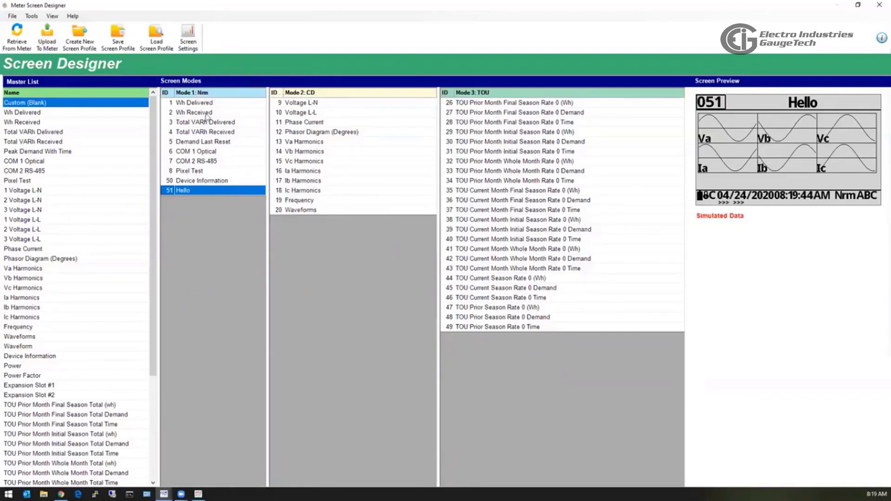
{"action": "mouse_move", "coordinate": [209, 105]}
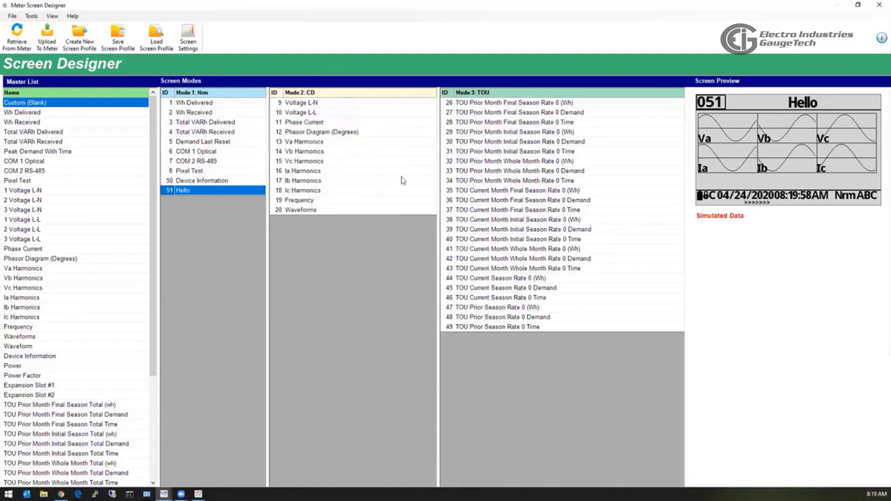
In Screen Settings, change the mode tags Nrm, CD, TOU to 1st, 2nd, 3rd.
{"action": "left_click", "coordinate": [194, 35]}
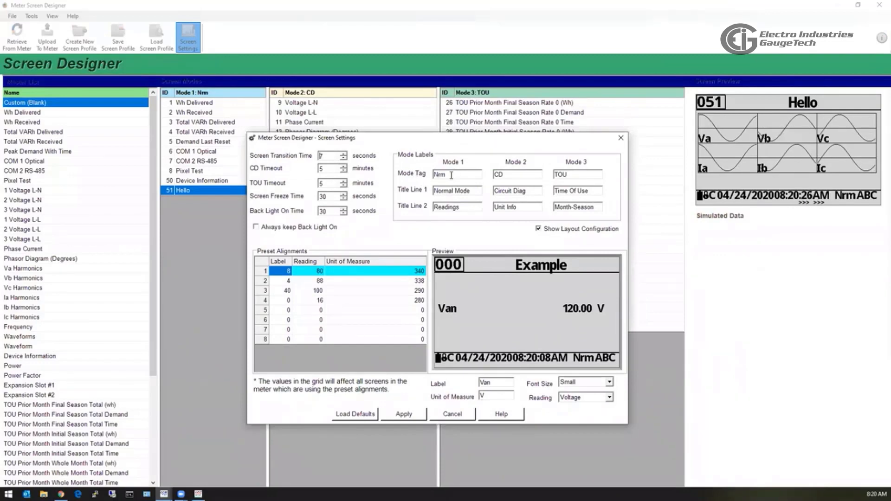
{"action": "left_click_drag", "start_coordinate": [451, 175], "coordinate": [420, 180]}
{"action": "type", "text": "1st"}
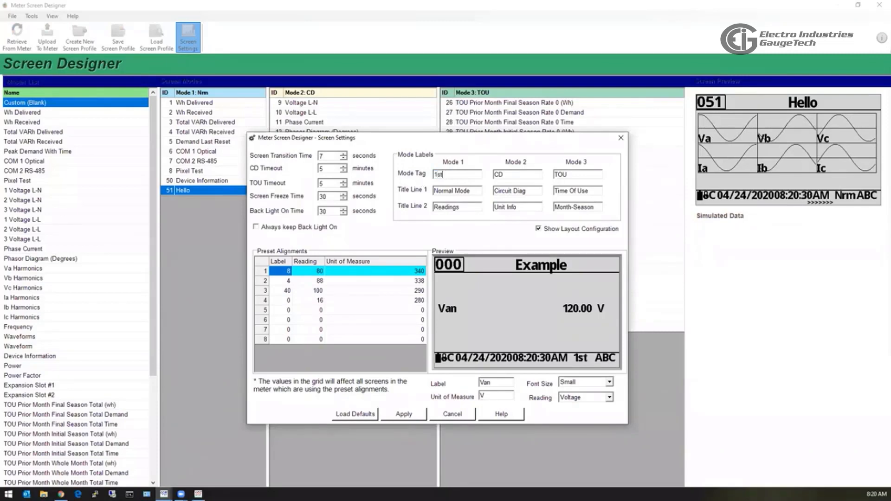
{"action": "key", "text": "Tab"}
{"action": "type", "text": "2nd"}
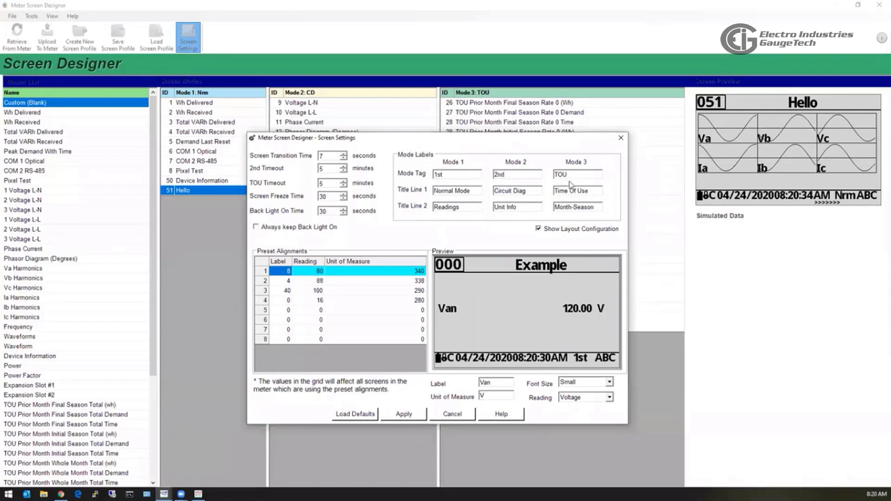
{"action": "key", "text": "Tab"}
{"action": "type", "text": "3r"}
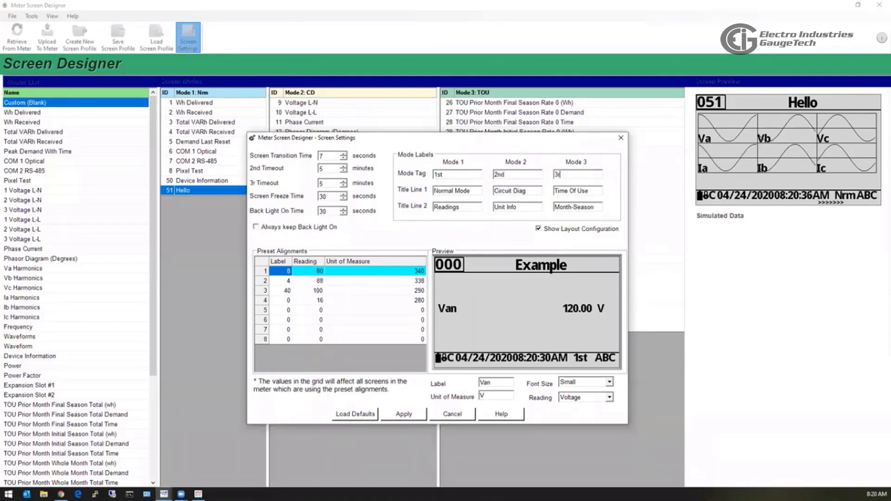
{"action": "type", "text": "d"}
{"action": "left_click", "coordinate": [404, 415]}
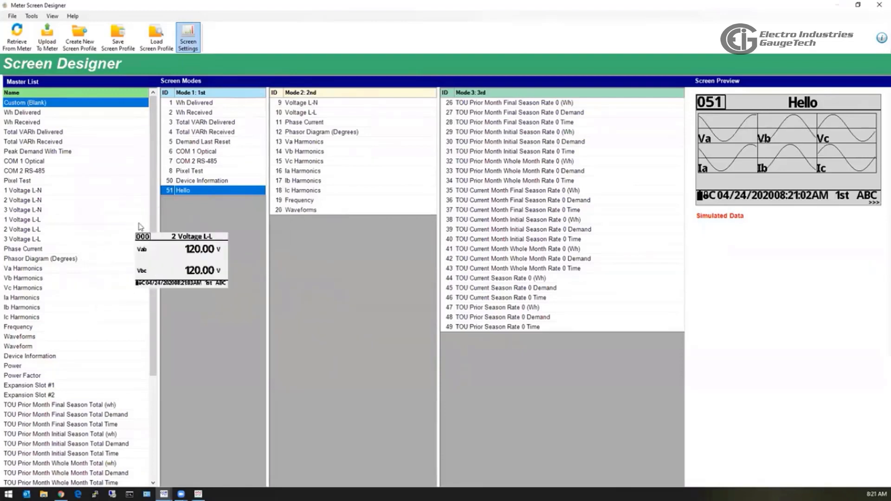
Close Screen Designer without saving changes, then exit the Shark 270 profile editor.
{"action": "scroll", "coordinate": [155, 227], "scroll_direction": "down", "scroll_amount": 5}
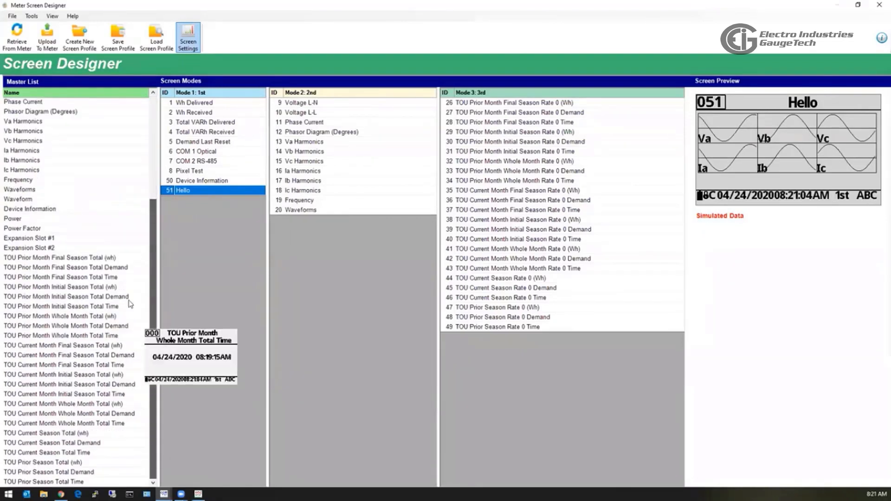
{"action": "left_click", "coordinate": [152, 188]}
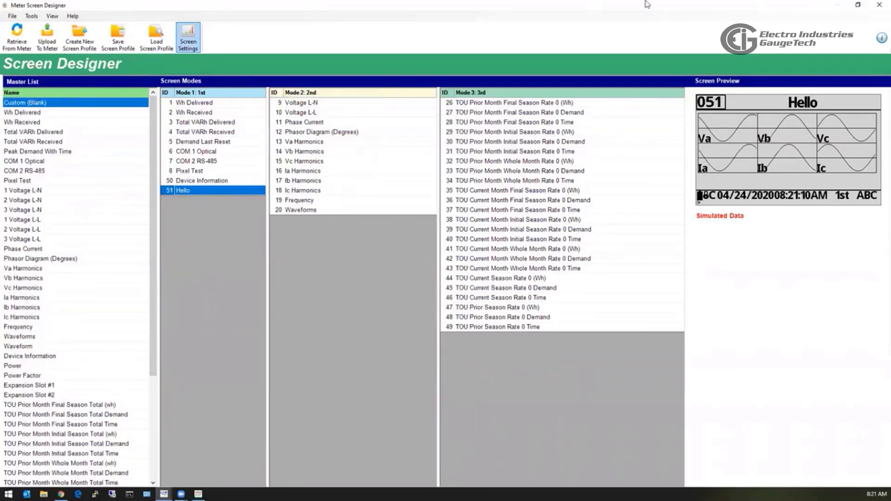
{"action": "left_click", "coordinate": [878, 7]}
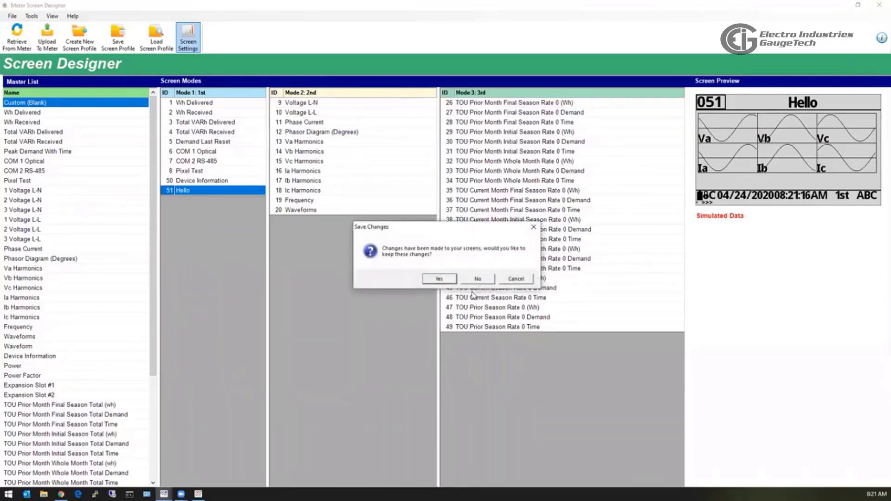
{"action": "left_click", "coordinate": [477, 279]}
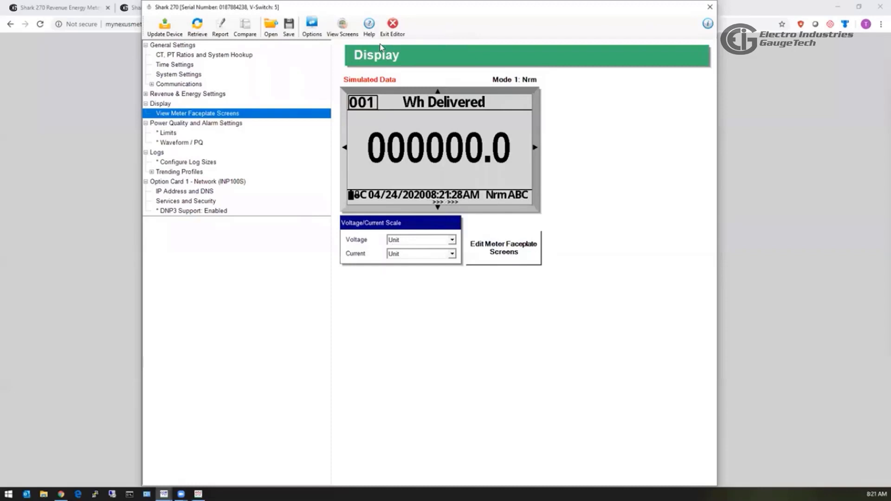
{"action": "left_click", "coordinate": [403, 34]}
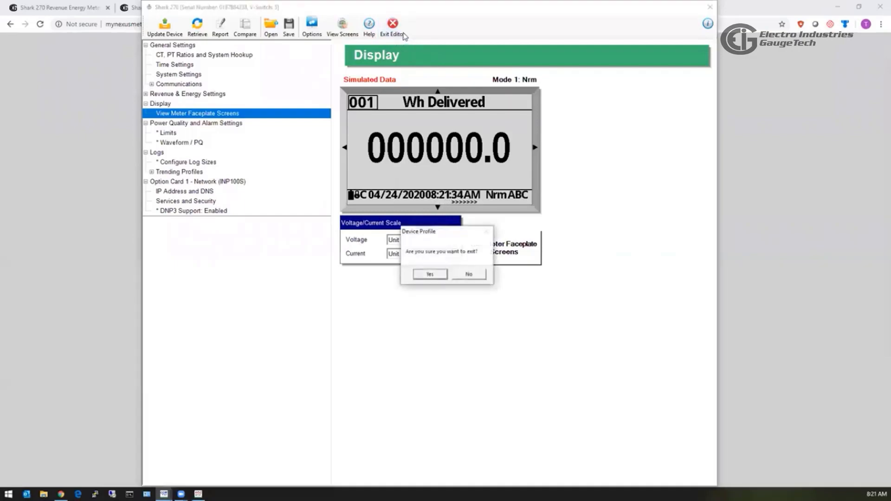
{"action": "left_click", "coordinate": [439, 276]}
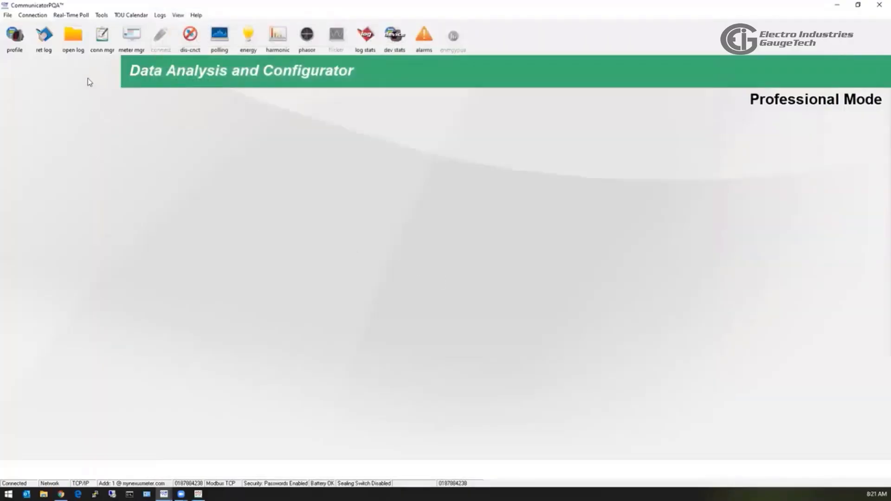
Retrieve the Historical 1, Power Quality and Waveform logs from the meter.
{"action": "left_click", "coordinate": [46, 51]}
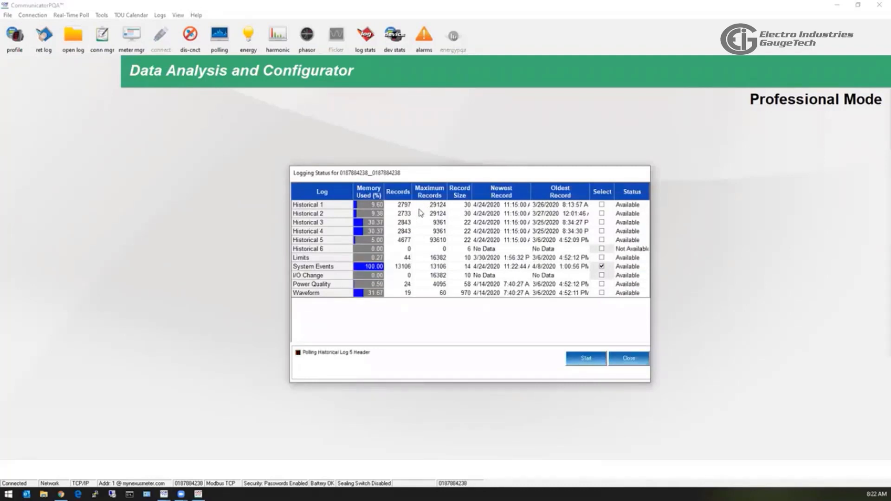
{"action": "left_click", "coordinate": [313, 251]}
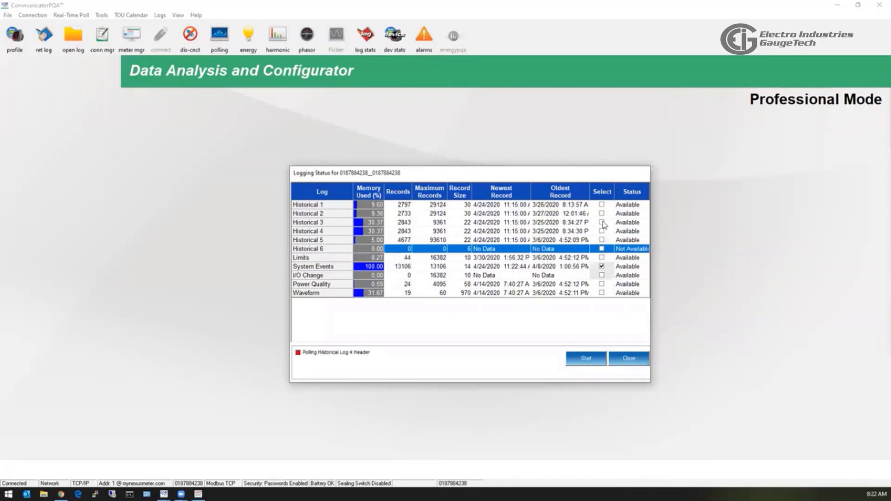
{"action": "left_click", "coordinate": [602, 205]}
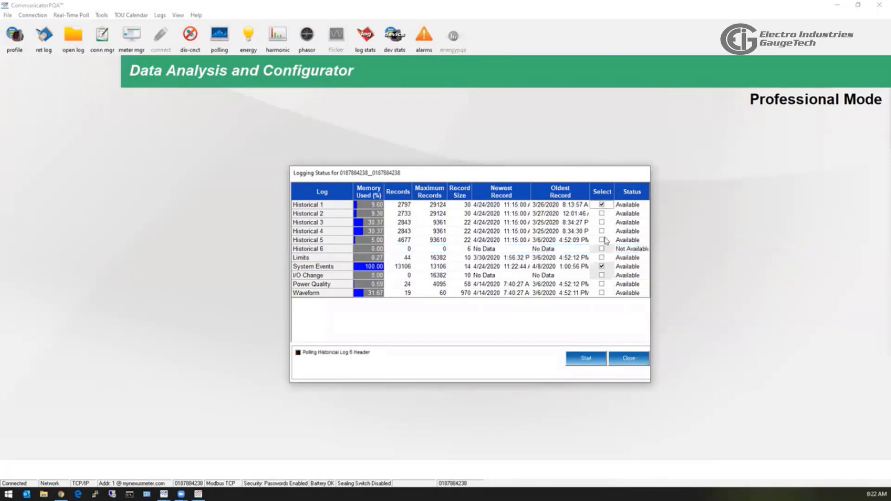
{"action": "left_click", "coordinate": [601, 284]}
{"action": "left_click", "coordinate": [602, 293]}
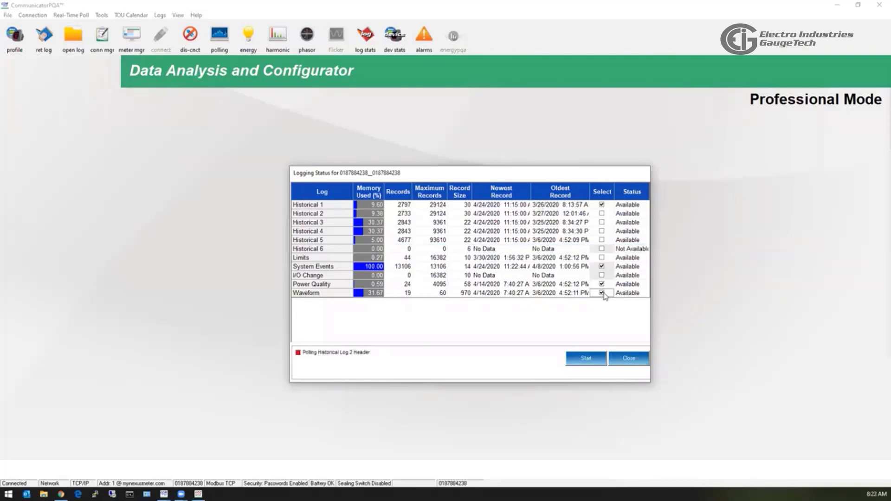
{"action": "left_click", "coordinate": [584, 362]}
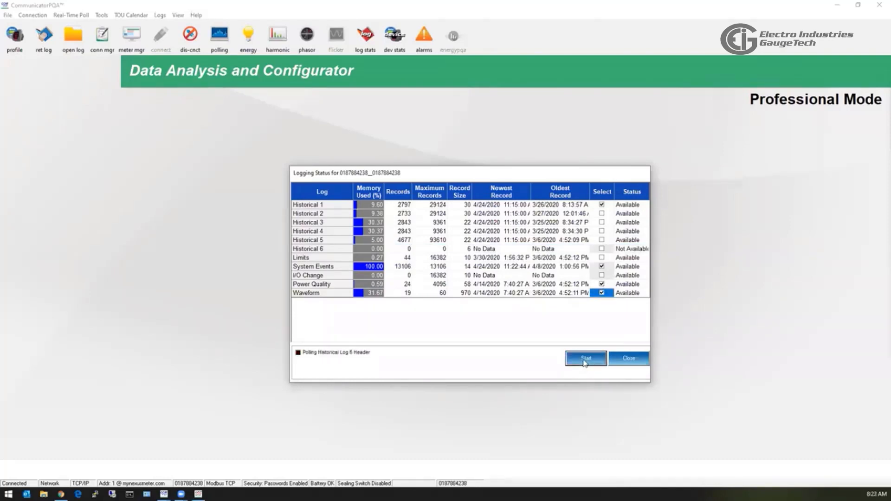